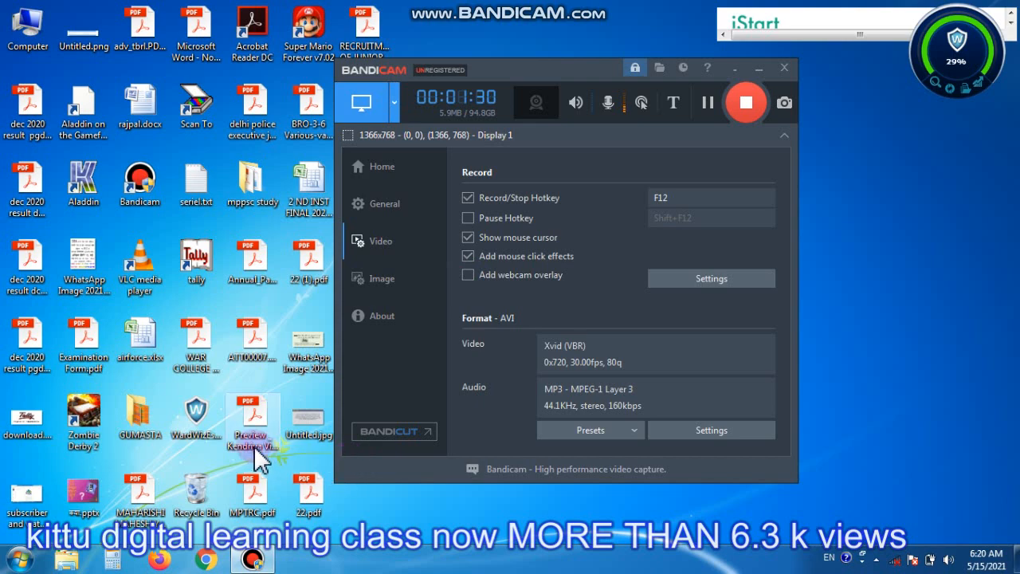
- Launch Tally 9 and open the Company Creation form for a new company
{"action": "double_click", "coordinate": [184, 260]}
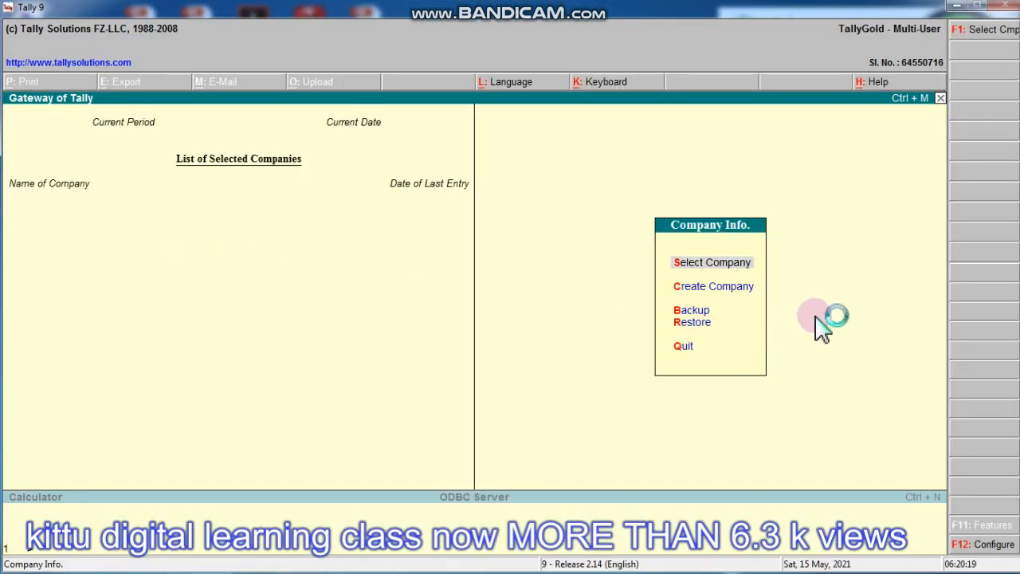
{"action": "key", "text": "c"}
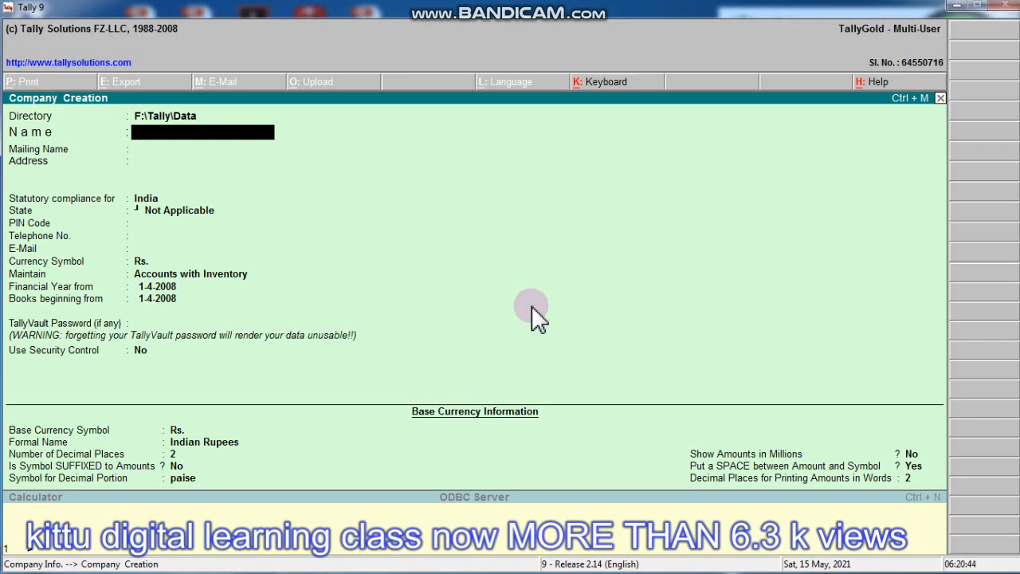
- Name the company COMPUTER POINT, keep the auto-filled mailing name, and enter two address lines
{"action": "type", "text": "COMPUTER POINT"}
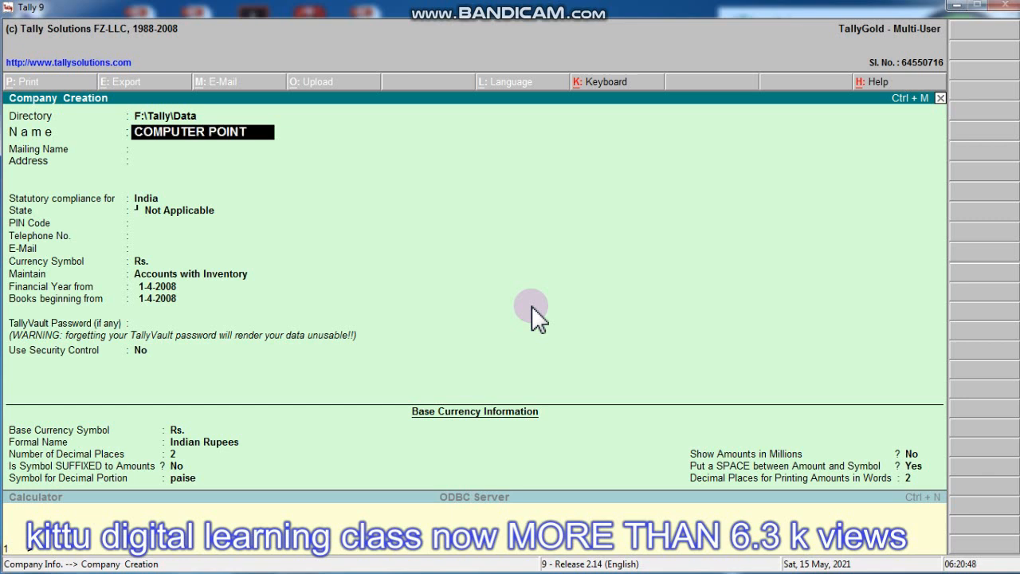
{"action": "key", "text": "Return"}
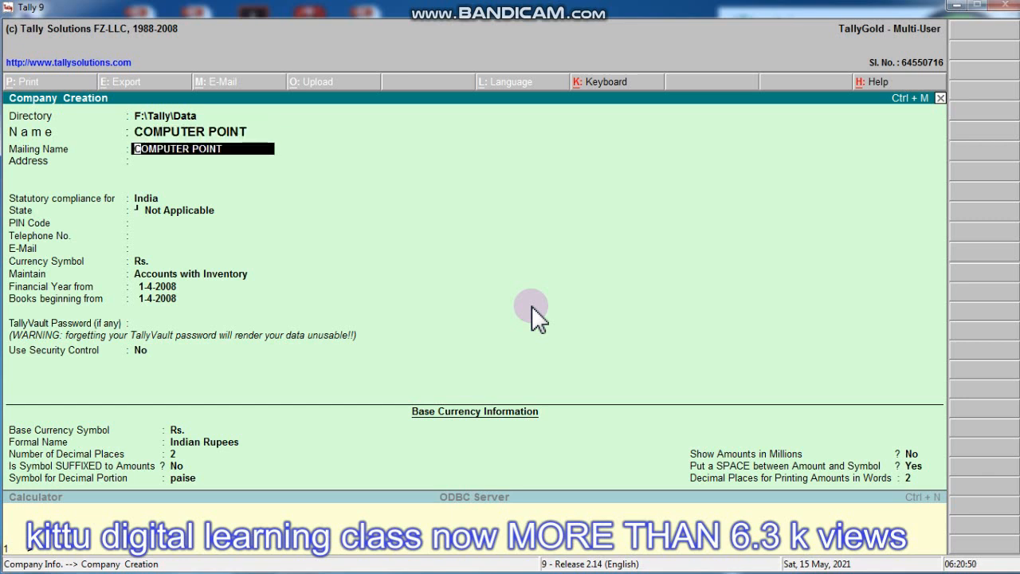
{"action": "key", "text": "Return"}
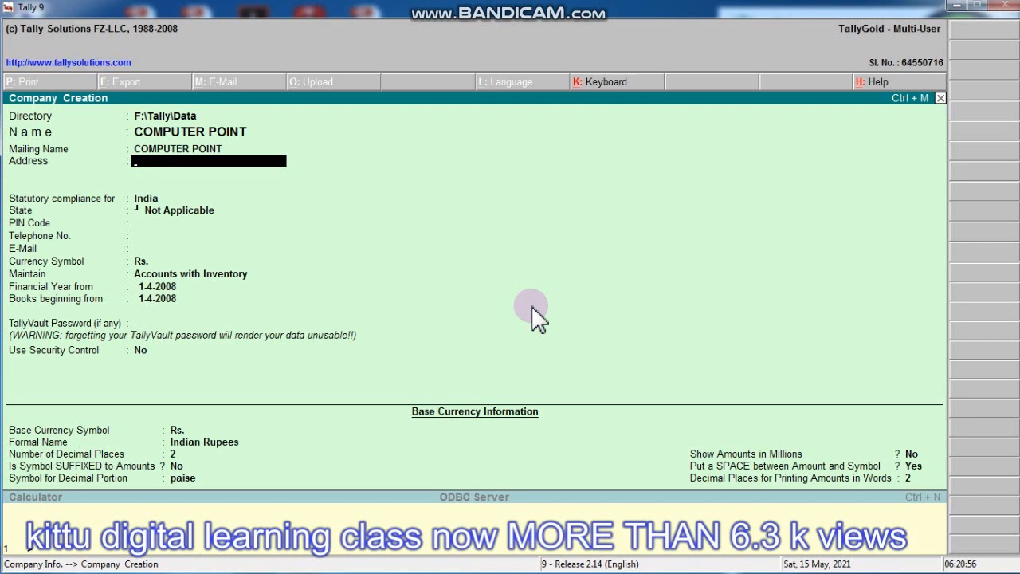
{"action": "type", "text": "NEW ROAD"}
{"action": "key", "text": "Return"}
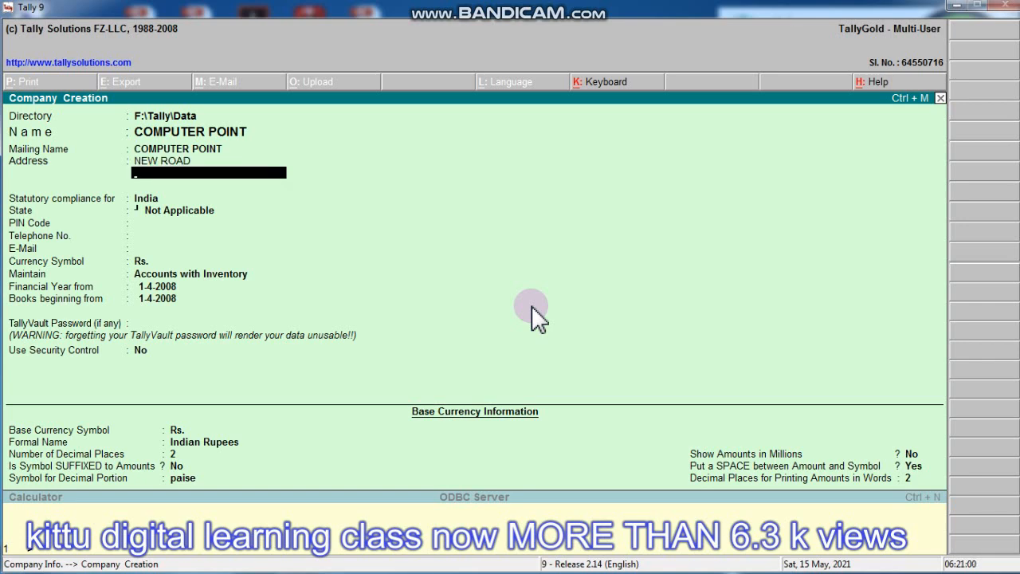
{"action": "type", "text": "SHAJAPUR"}
{"action": "key", "text": "Return"}
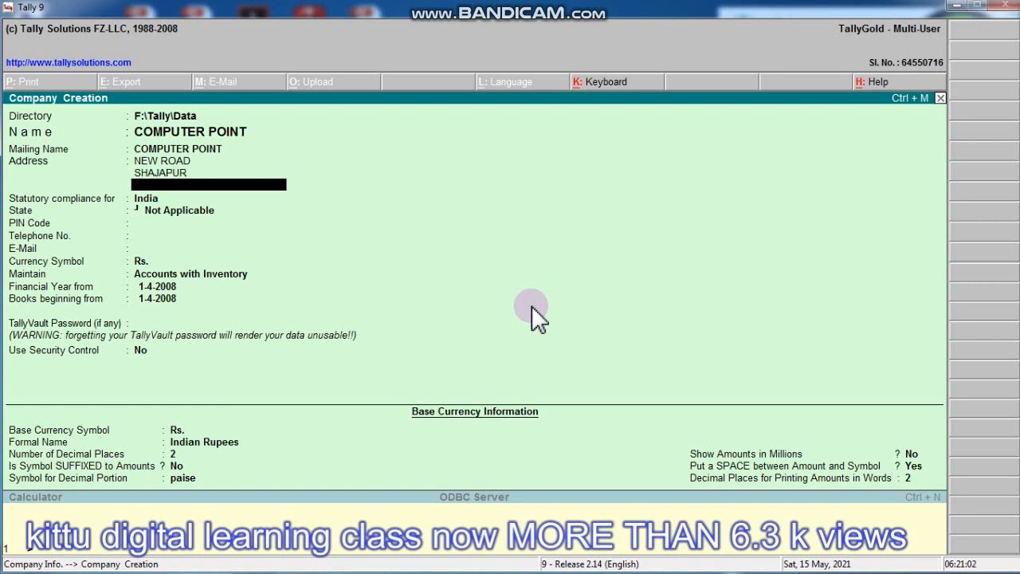
{"action": "key", "text": "Return"}
- Set the state to Madhya Pradesh and fill in the PIN code, telephone number and e-mail
{"action": "type", "text": "madh"}
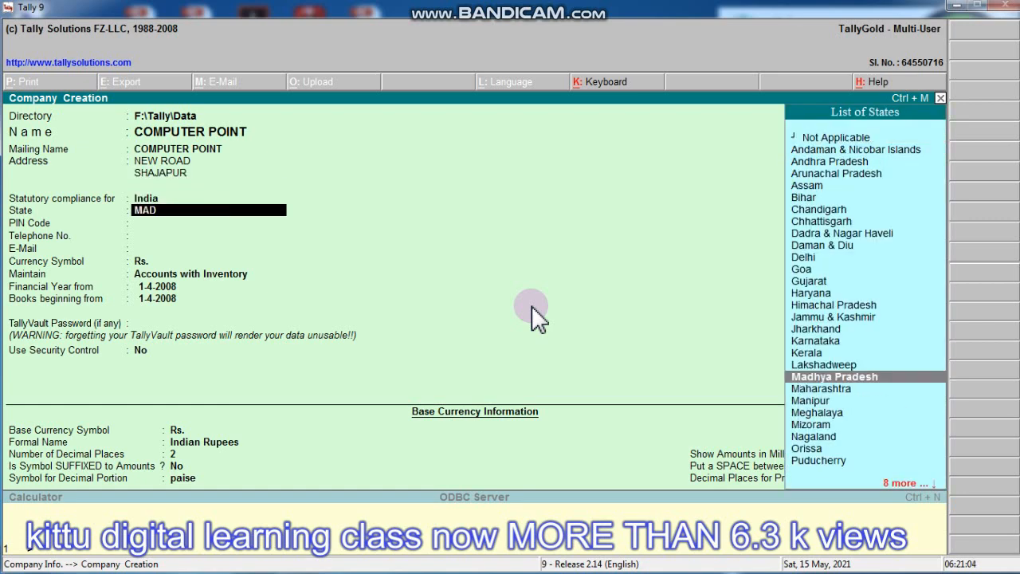
{"action": "key", "text": "Return"}
{"action": "type", "text": "465001"}
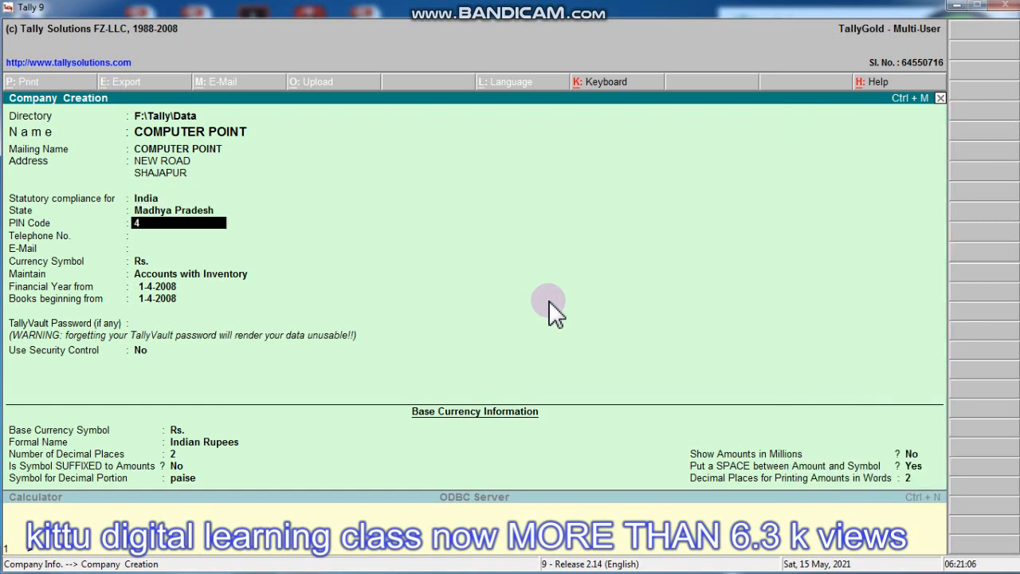
{"action": "key", "text": "Return"}
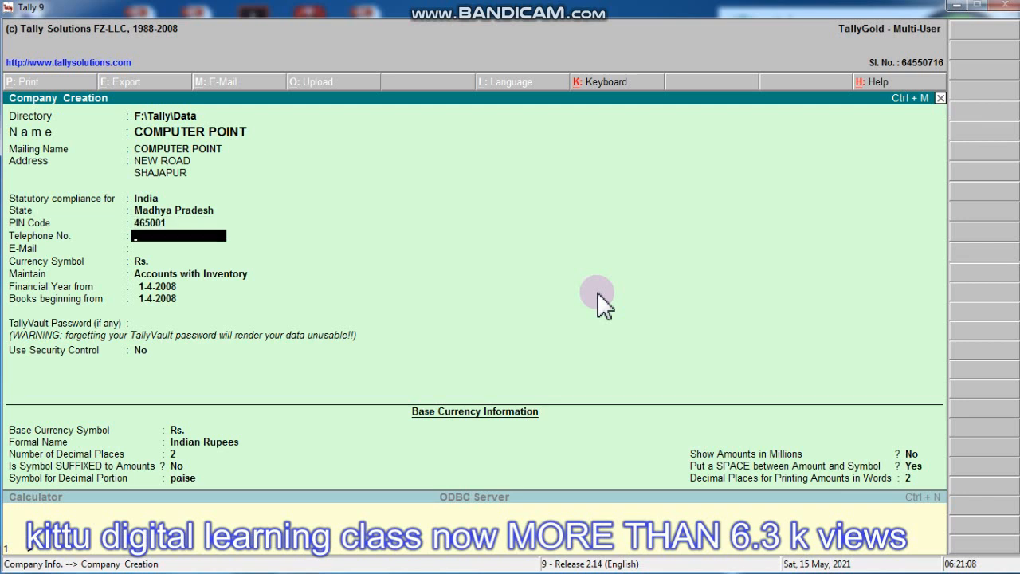
{"action": "type", "text": "5454646"}
{"action": "key", "text": "Return"}
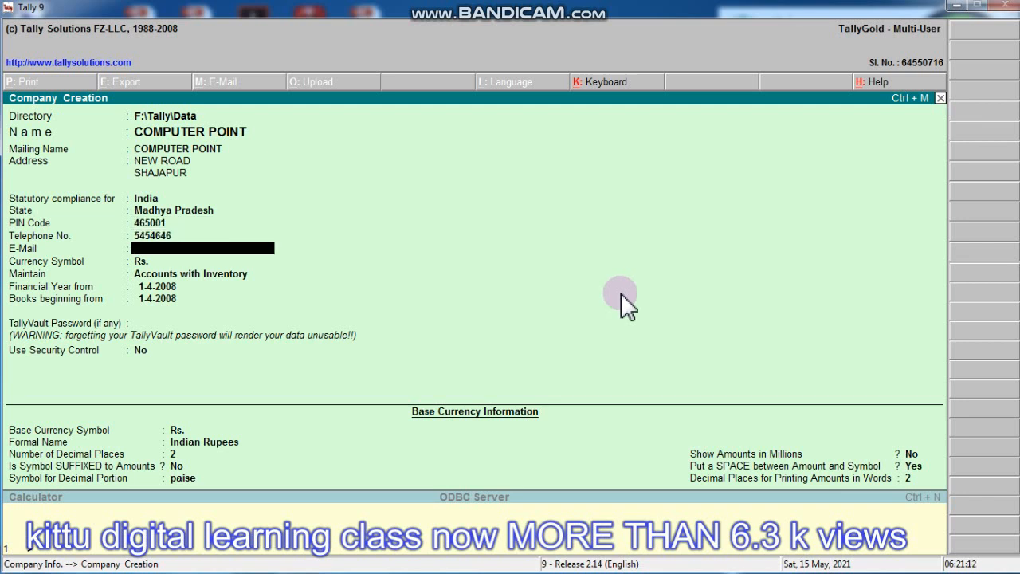
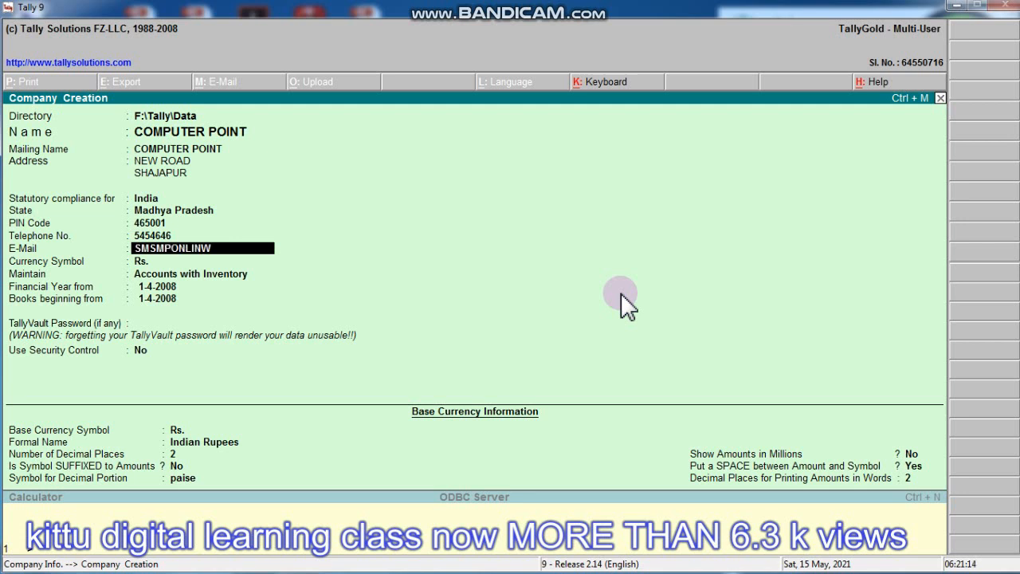
{"action": "key", "text": "Return"}
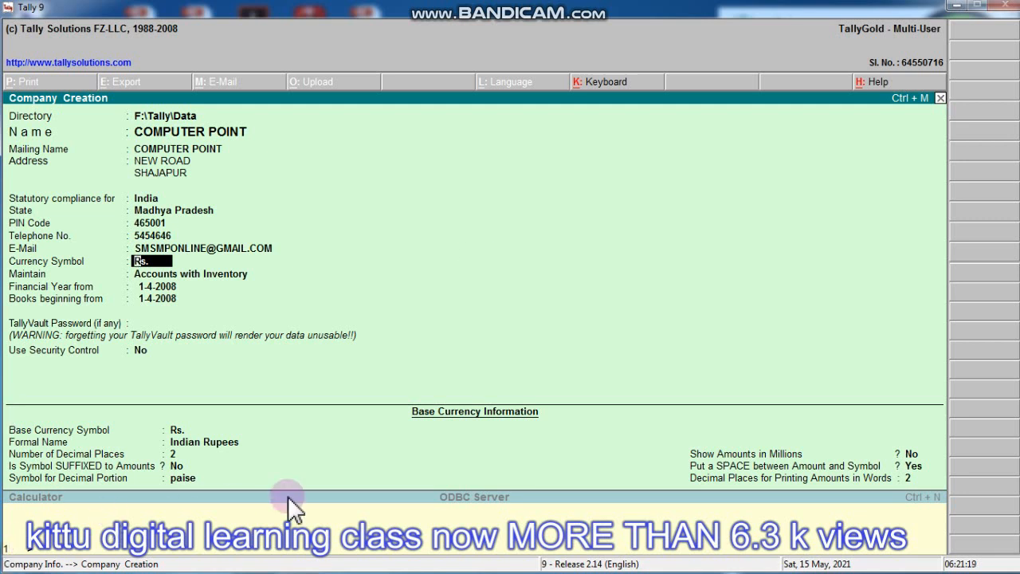
- Keep Rs. and Accounts with Inventory, start the financial year and books on 1-4-2020, and save
{"action": "key", "text": "Return"}
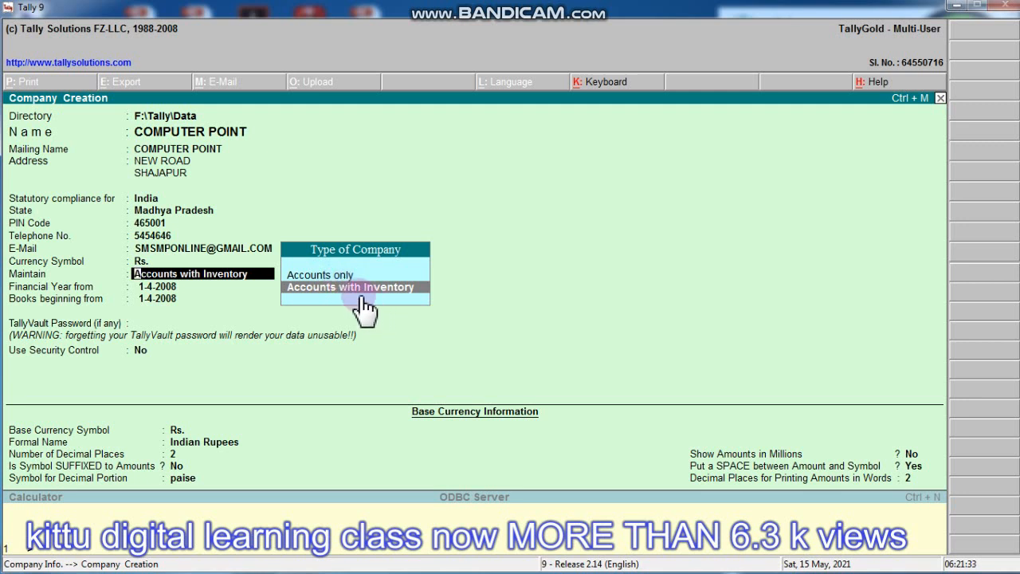
{"action": "key", "text": "Return"}
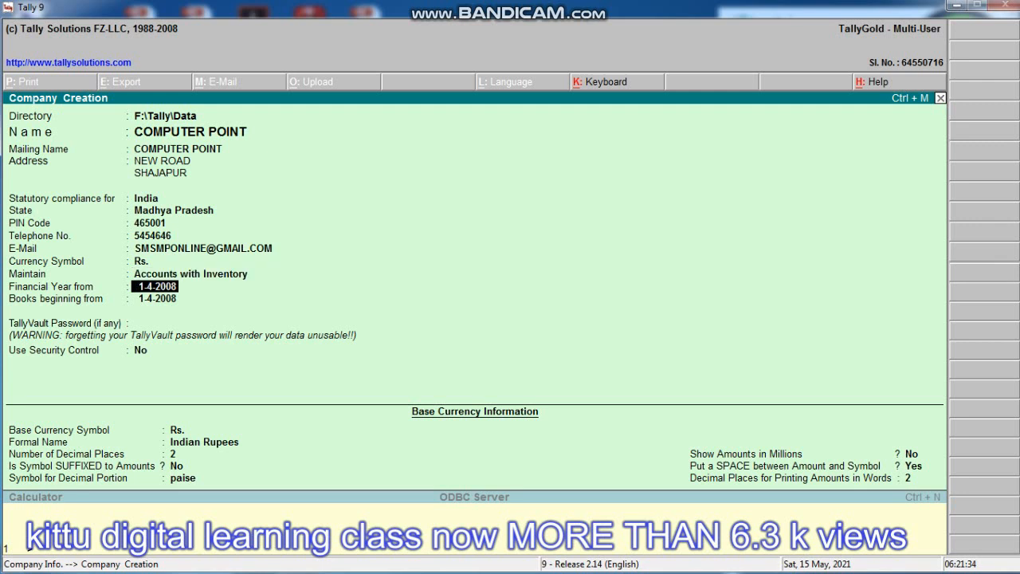
{"action": "type", "text": "01/04/2020"}
{"action": "key", "text": "Return"}
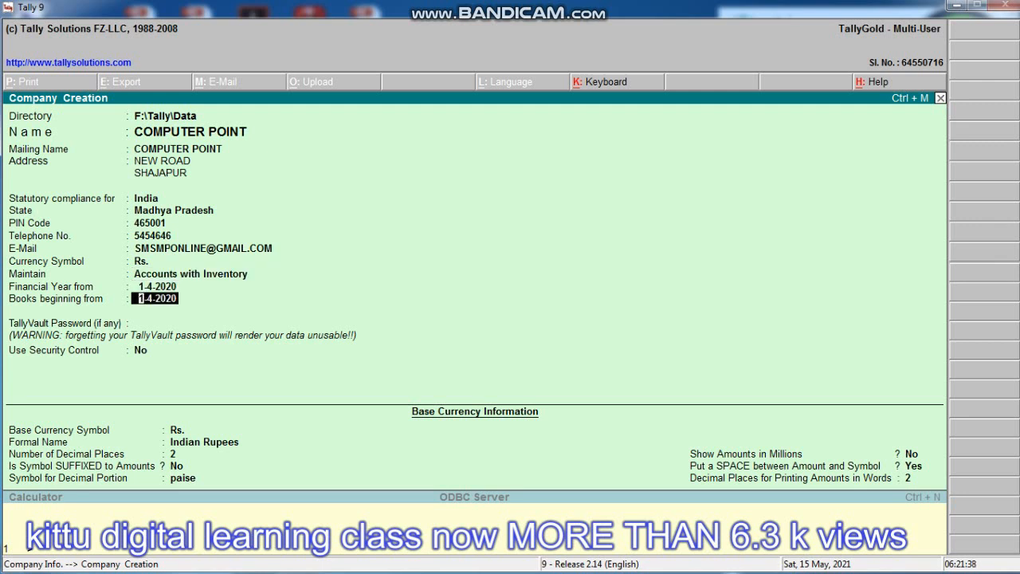
{"action": "key", "text": "Return"}
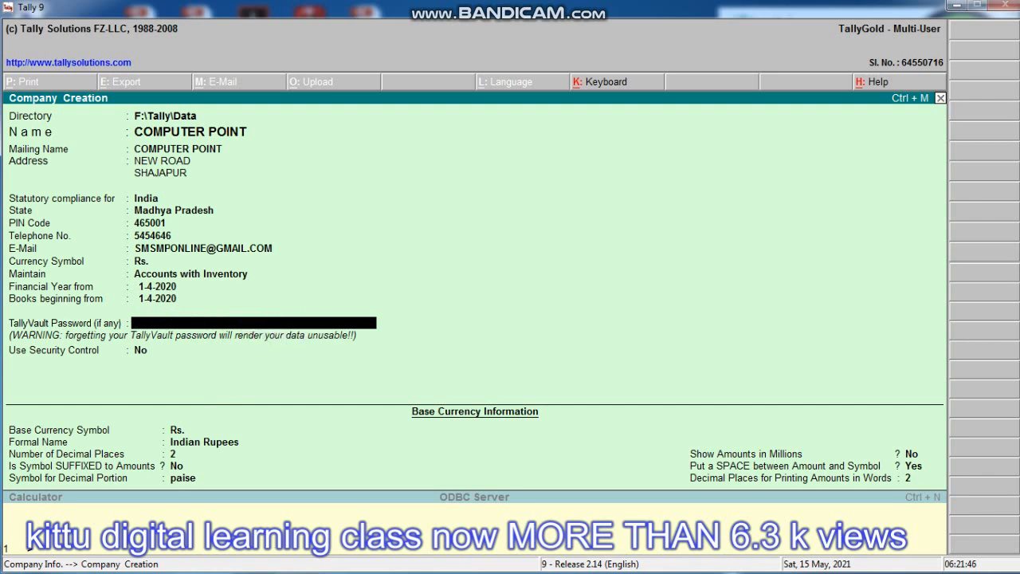
{"action": "key", "text": "Return"}
{"action": "key", "text": "Return"}
{"action": "key", "text": "Return"}
{"action": "key", "text": "Return"}
{"action": "key", "text": "Return"}
{"action": "key", "text": "Return"}
{"action": "key", "text": "Return"}
{"action": "key", "text": "Return"}
{"action": "key", "text": "Return"}
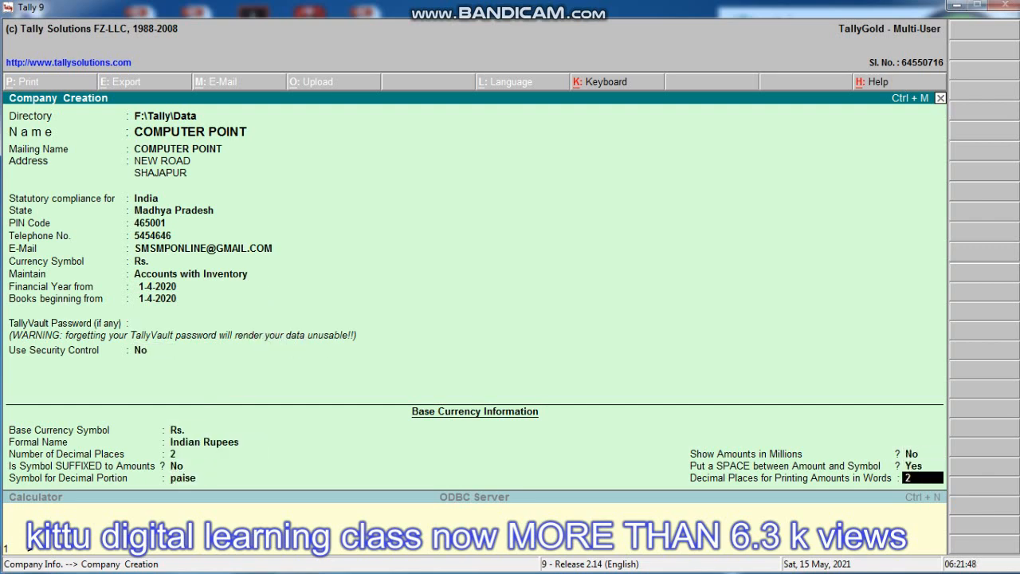
{"action": "key", "text": "Return"}
{"action": "key", "text": "Return"}
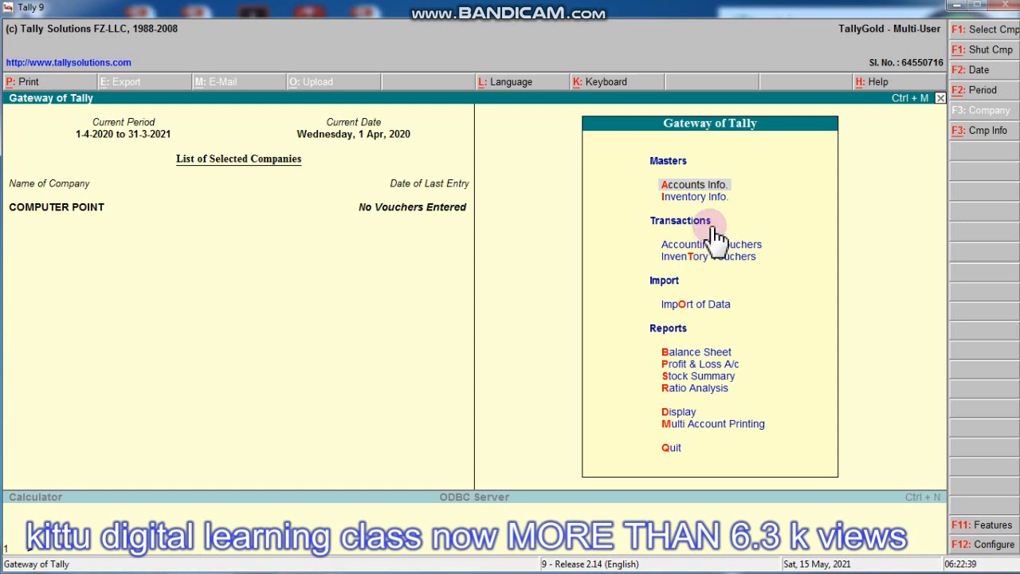
- Look through the Accounts Info. and Inventory Info. menus, ending back in Accounts Info
{"action": "left_click", "coordinate": [709, 186]}
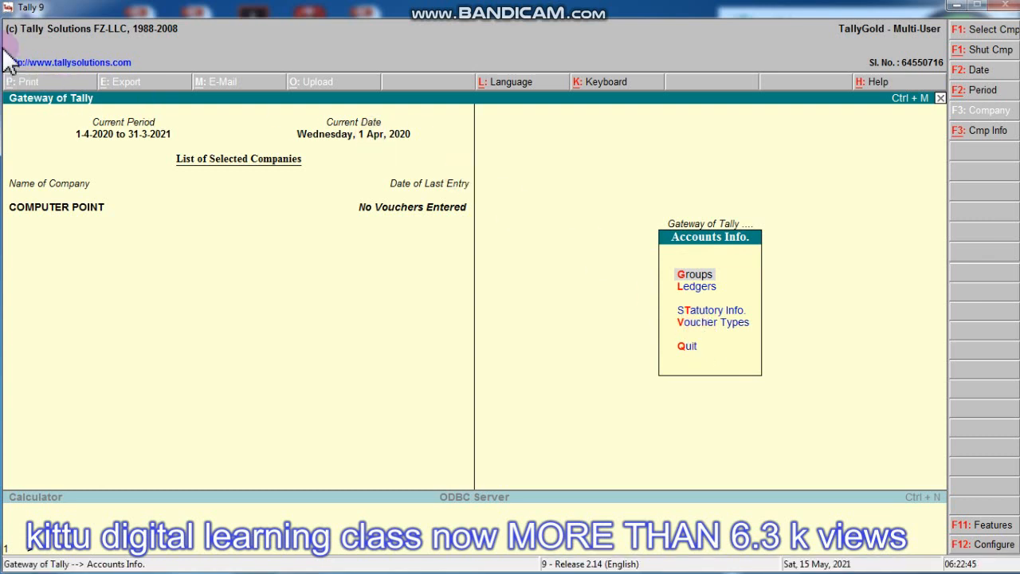
{"action": "left_click", "coordinate": [185, 137]}
{"action": "key", "text": "Escape"}
{"action": "left_click", "coordinate": [683, 193]}
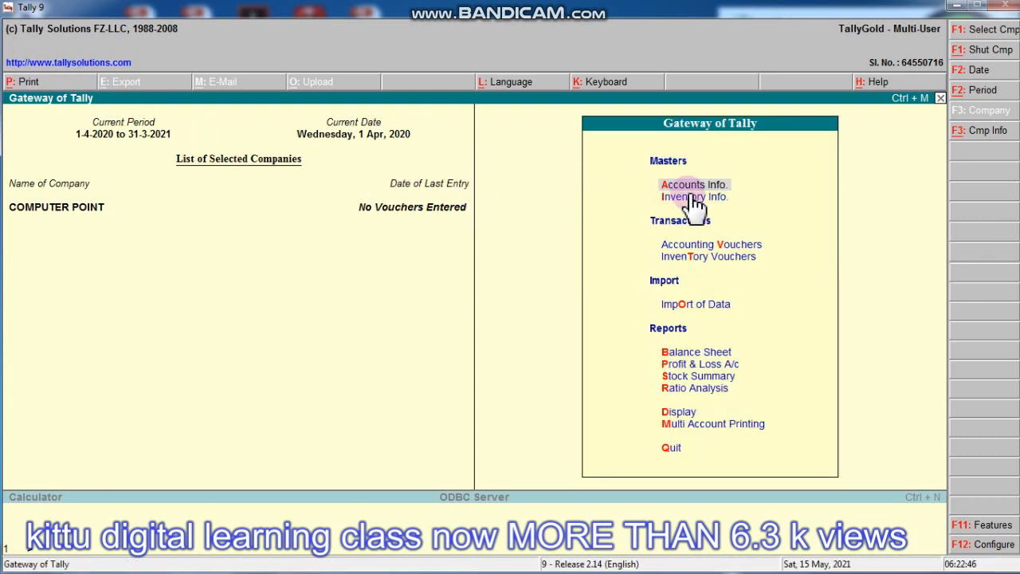
{"action": "left_click", "coordinate": [717, 199]}
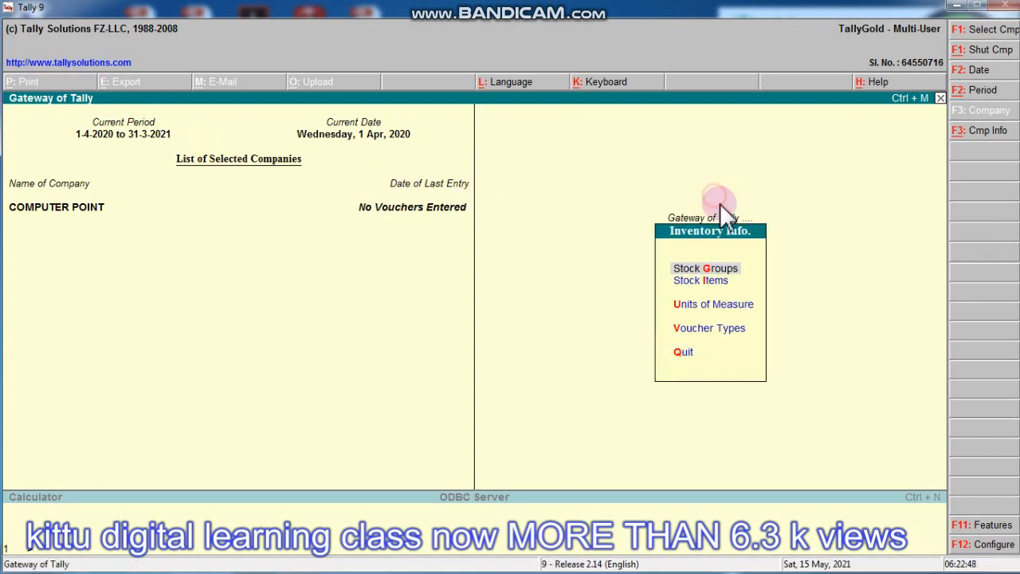
{"action": "left_click", "coordinate": [727, 354]}
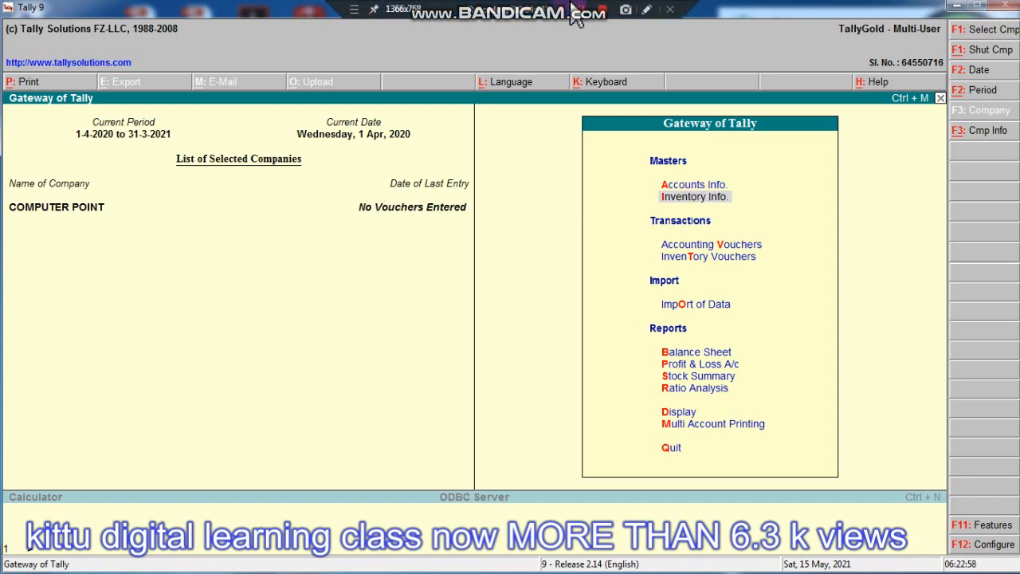
{"action": "left_click", "coordinate": [693, 185]}
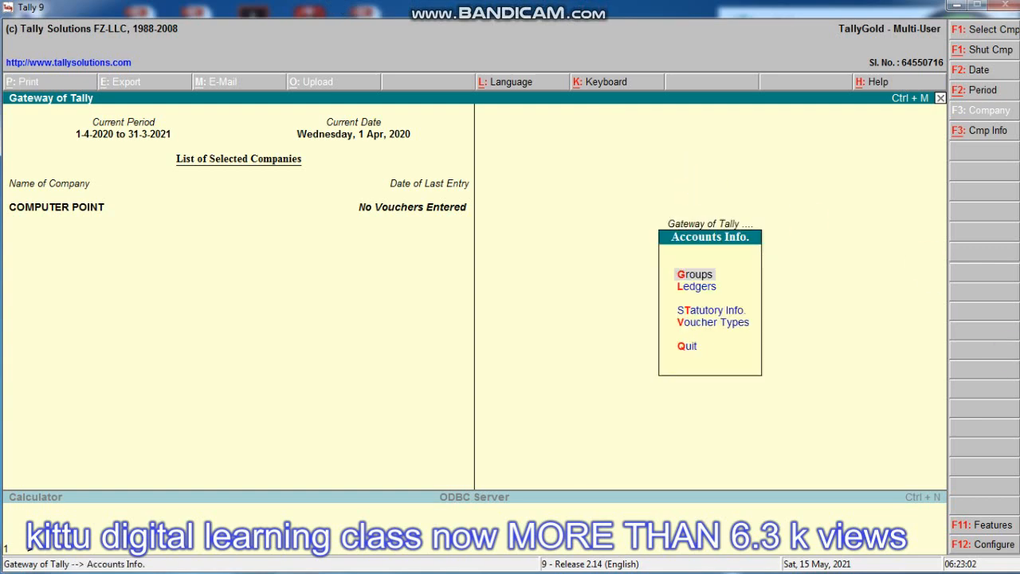
- Browse the list of account groups, then back out to the Ledgers menu
{"action": "key", "text": "Return"}
{"action": "key", "text": "d"}
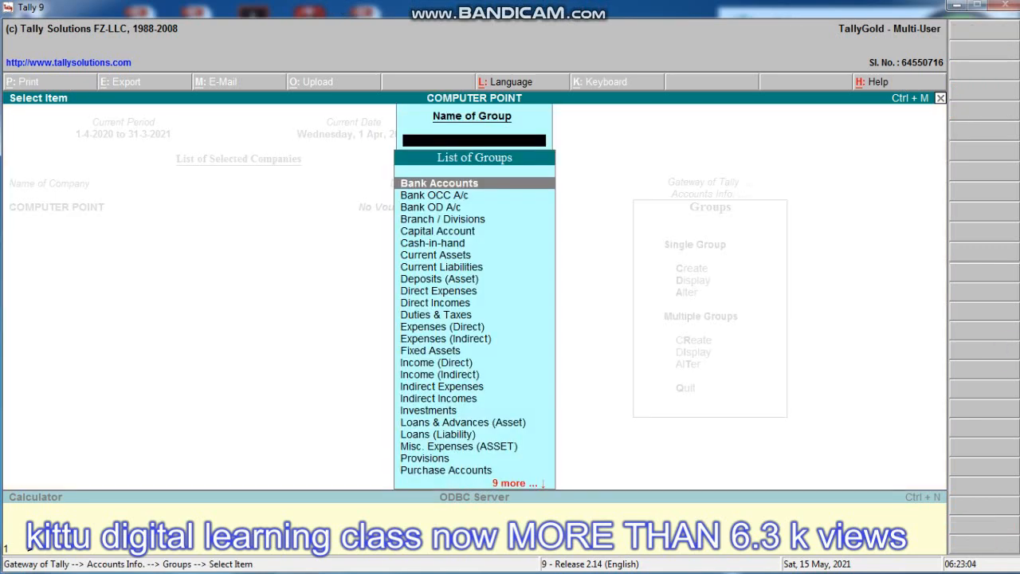
{"action": "key", "text": "Down"}
{"action": "key", "text": "Down"}
{"action": "key", "text": "Down"}
{"action": "key", "text": "Down"}
{"action": "key", "text": "Down"}
{"action": "key", "text": "Down"}
{"action": "key", "text": "Down"}
{"action": "key", "text": "Down"}
{"action": "key", "text": "Down"}
{"action": "key", "text": "Down"}
{"action": "key", "text": "Down"}
{"action": "key", "text": "Down"}
{"action": "key", "text": "Down"}
{"action": "key", "text": "Down"}
{"action": "key", "text": "Down"}
{"action": "key", "text": "Down"}
{"action": "key", "text": "Down"}
{"action": "key", "text": "Down"}
{"action": "key", "text": "Down"}
{"action": "key", "text": "Down"}
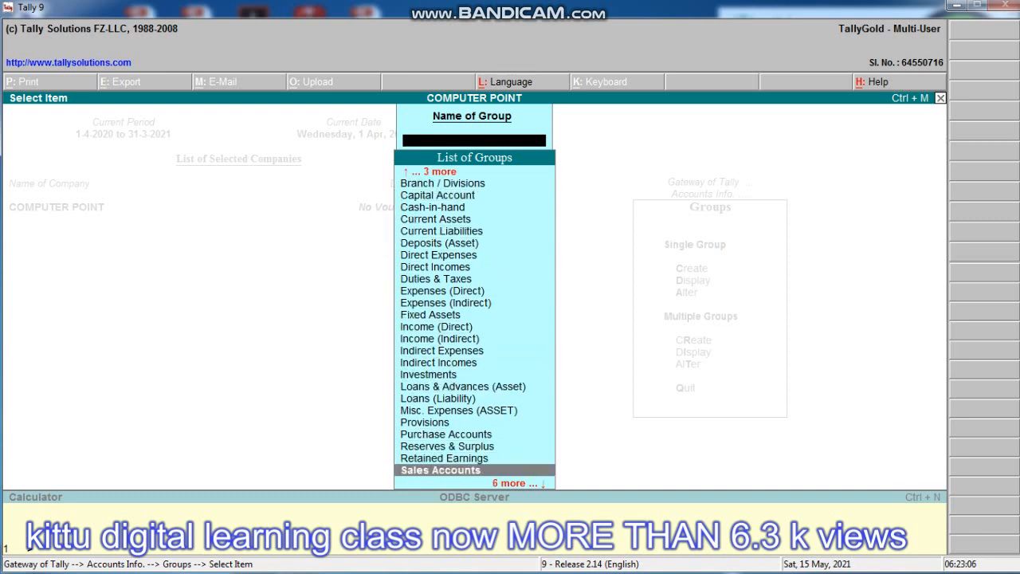
{"action": "key", "text": "Down"}
{"action": "key", "text": "Down"}
{"action": "key", "text": "Down"}
{"action": "key", "text": "Down"}
{"action": "key", "text": "Down"}
{"action": "key", "text": "Down"}
{"action": "key", "text": "Escape"}
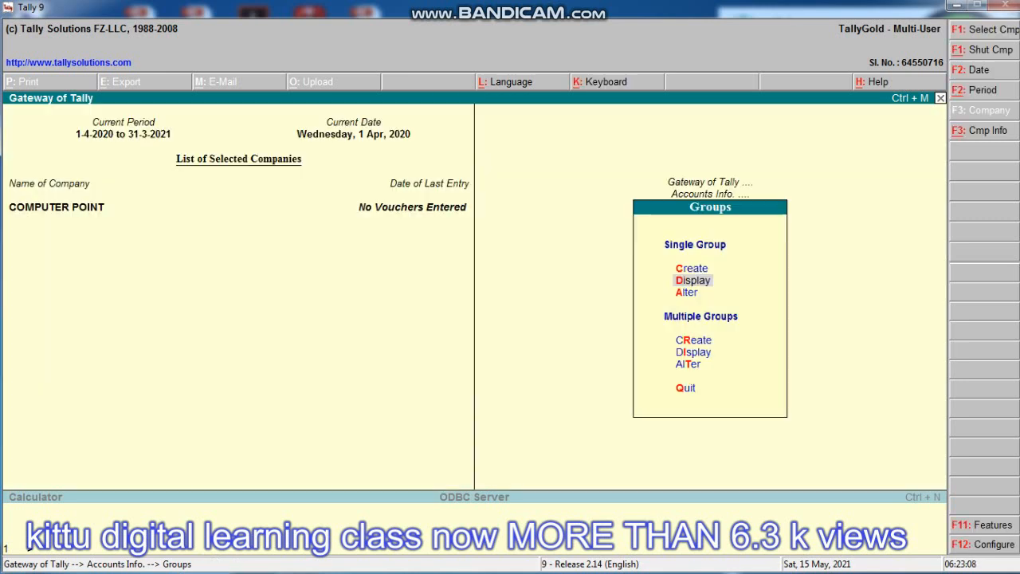
{"action": "key", "text": "Escape"}
{"action": "key", "text": "l"}
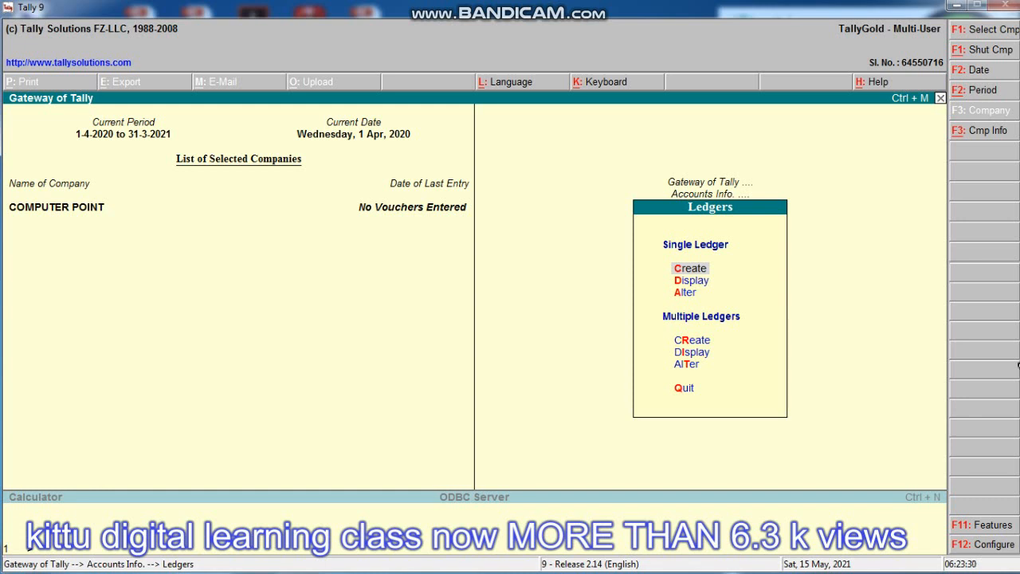
- Create ledger INDORE COMPUTER with a contact-name alias under Purchase Accounts, inventory values affected Yes
{"action": "key", "text": "Return"}
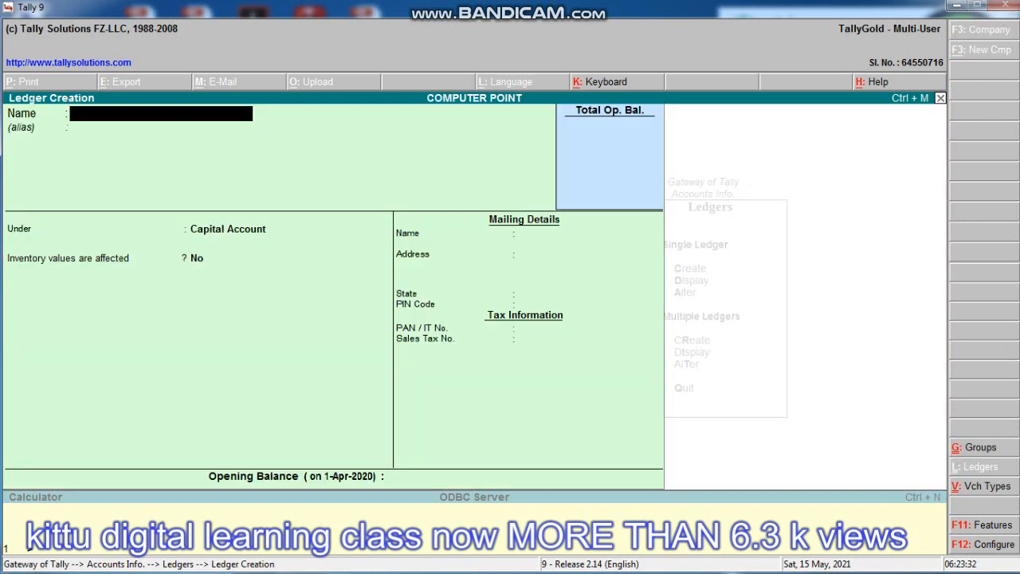
{"action": "type", "text": "INDORE COMPUTER"}
{"action": "key", "text": "Return"}
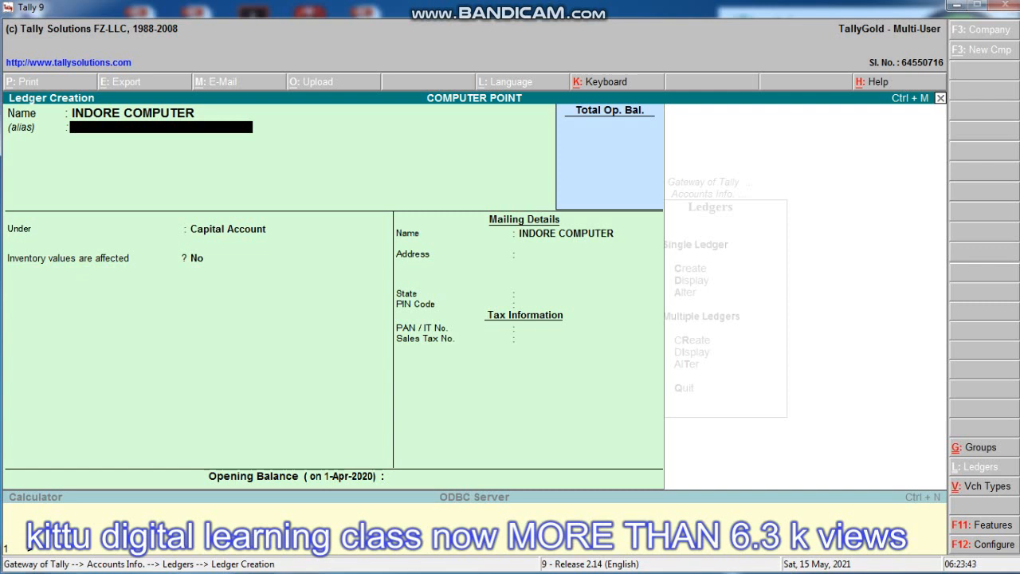
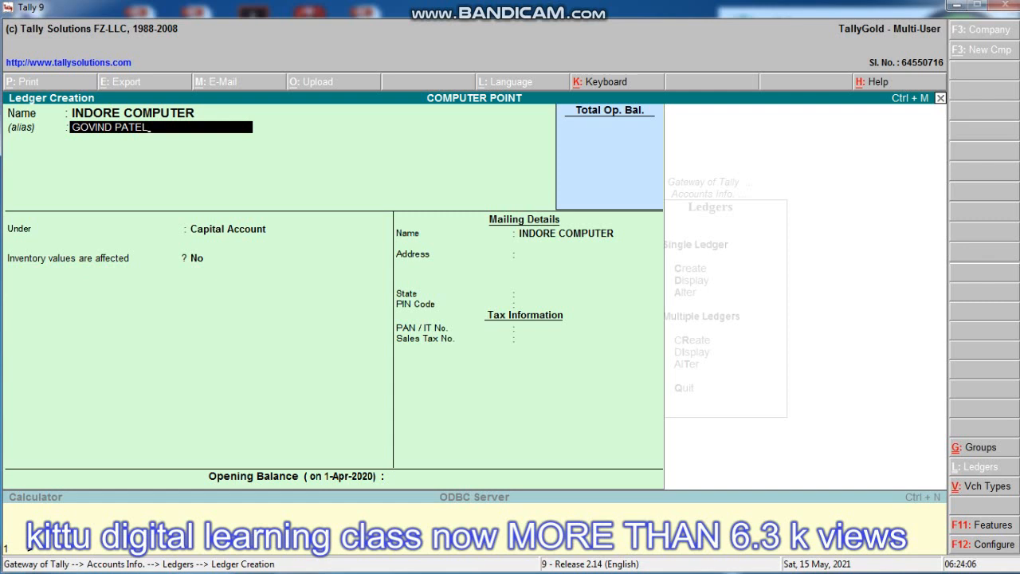
{"action": "key", "text": "Return"}
{"action": "key", "text": "Return"}
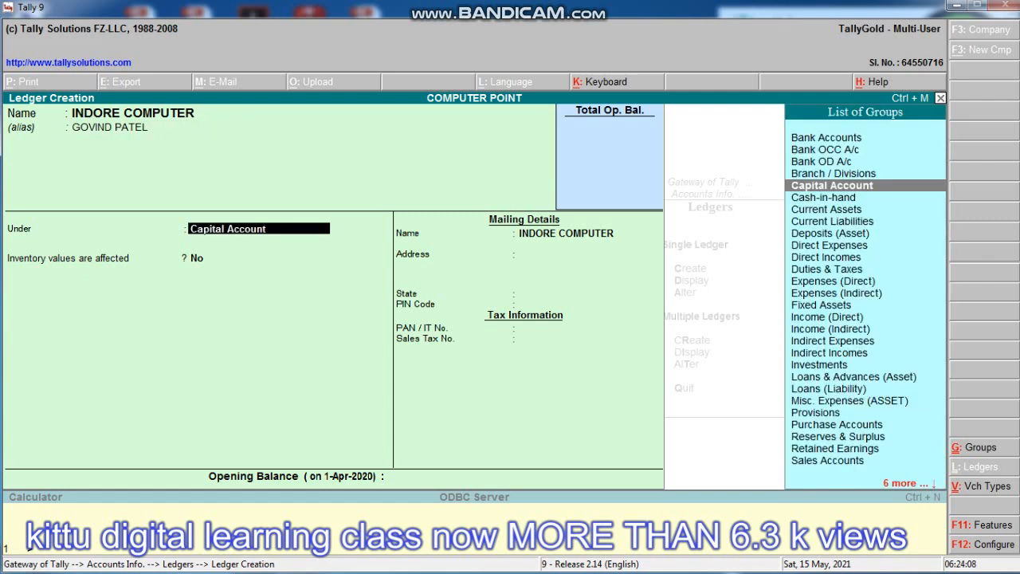
{"action": "type", "text": "PURCH"}
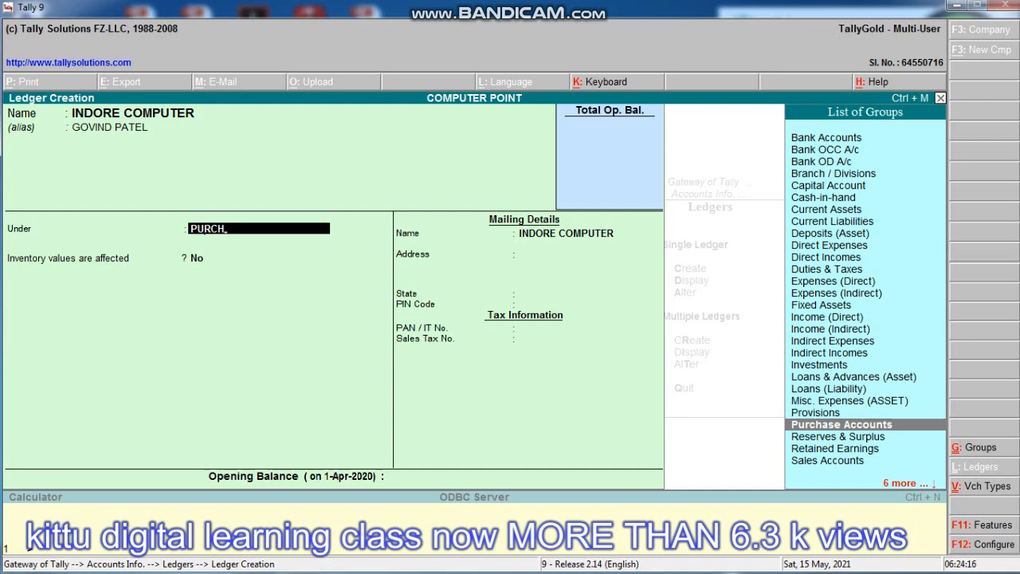
{"action": "key", "text": "Return"}
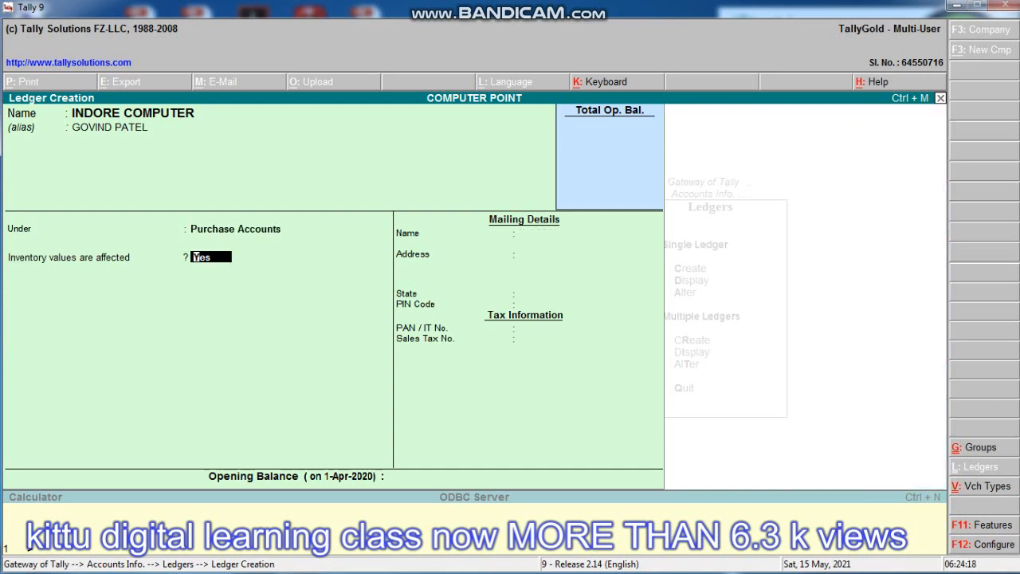
{"action": "key", "text": "Return"}
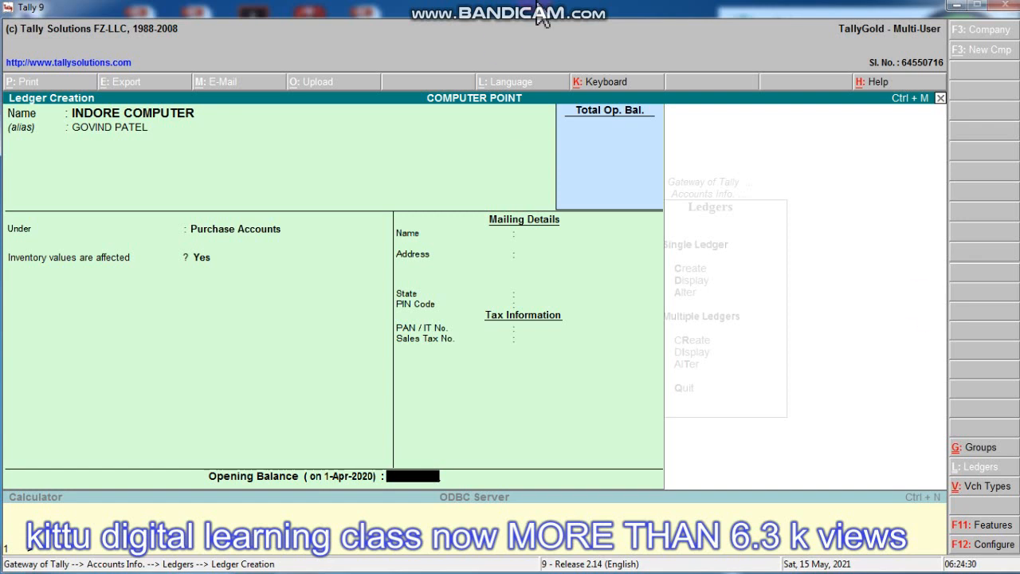
{"action": "mouse_move", "coordinate": [568, 24]}
{"action": "key", "text": "Return"}
{"action": "key", "text": "Return"}
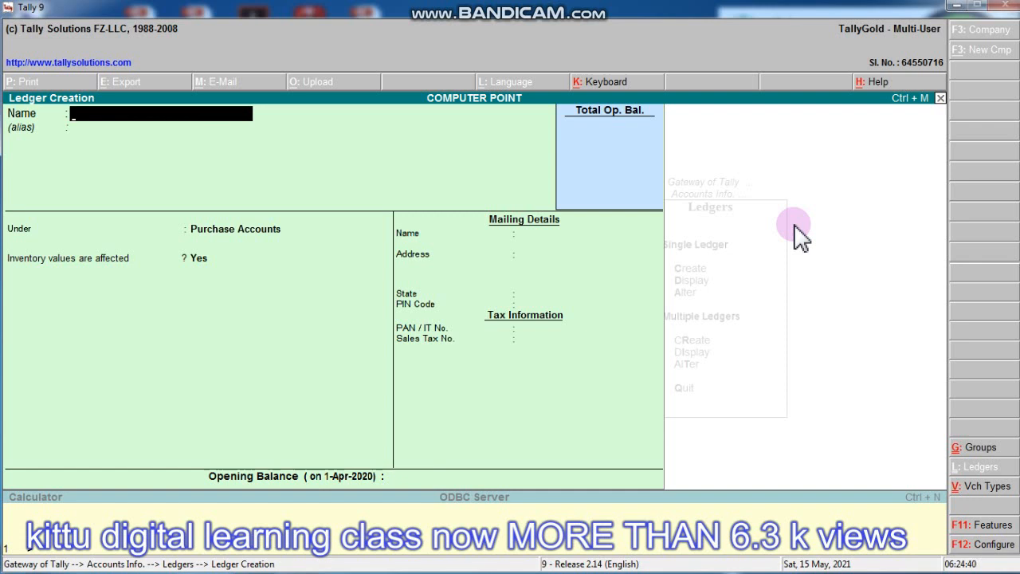
- Start another new ledger and name it KITTU DIGITAL LEARNING CLASS, removing the stray backtick
{"action": "key", "text": "Escape"}
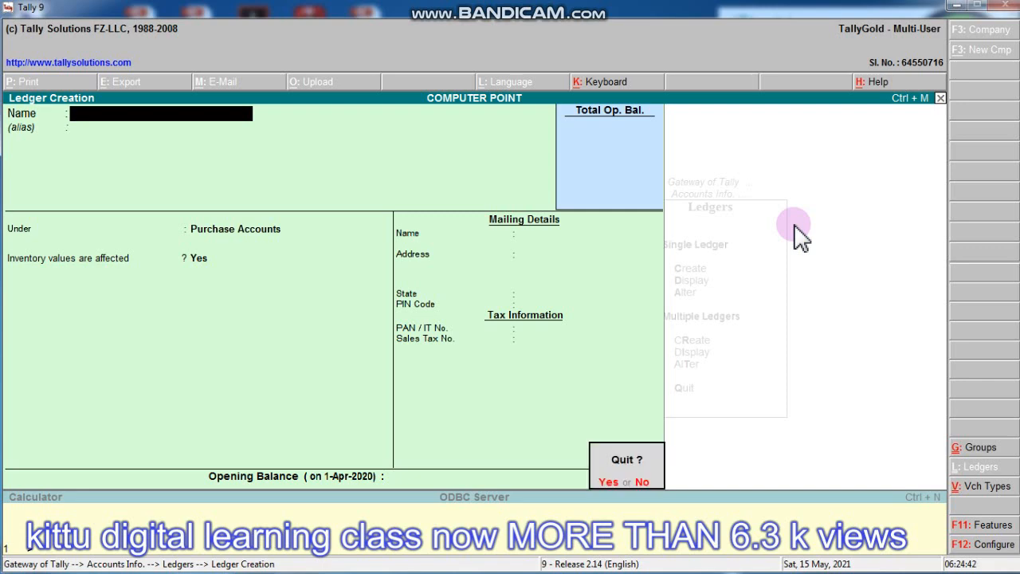
{"action": "key", "text": "Return"}
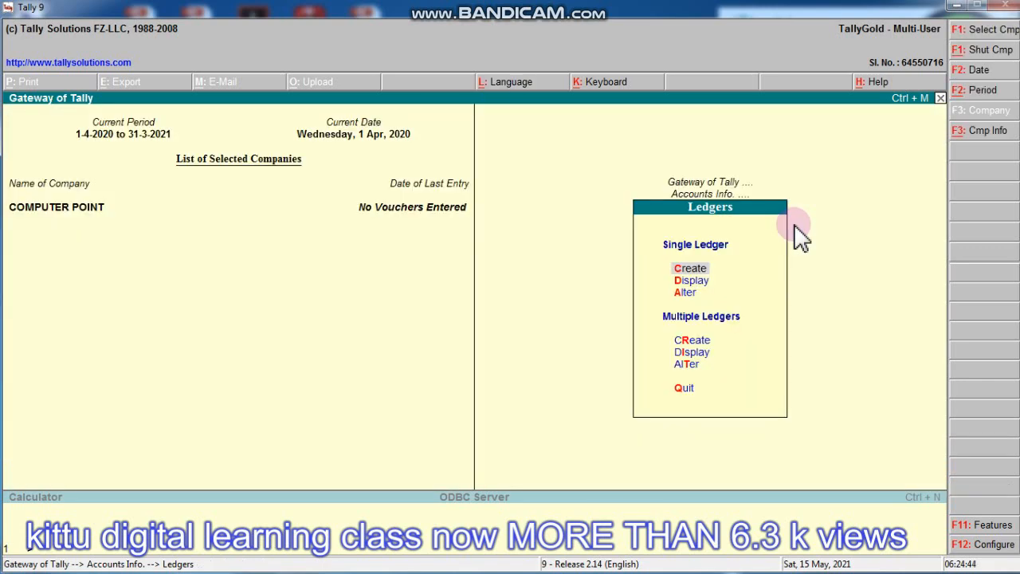
{"action": "key", "text": "Return"}
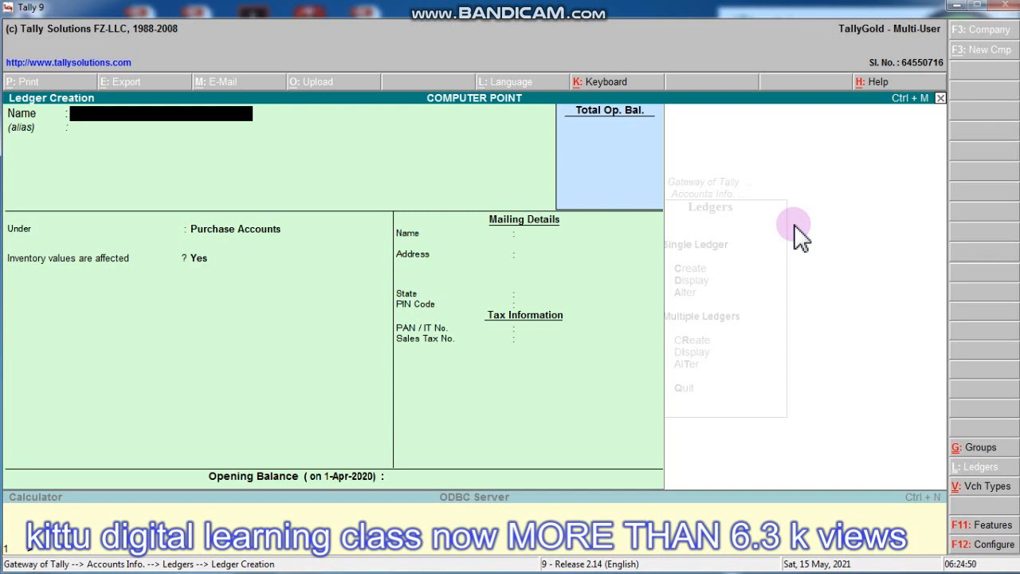
{"action": "type", "text": "KITTU DIGITAL LEAR"}
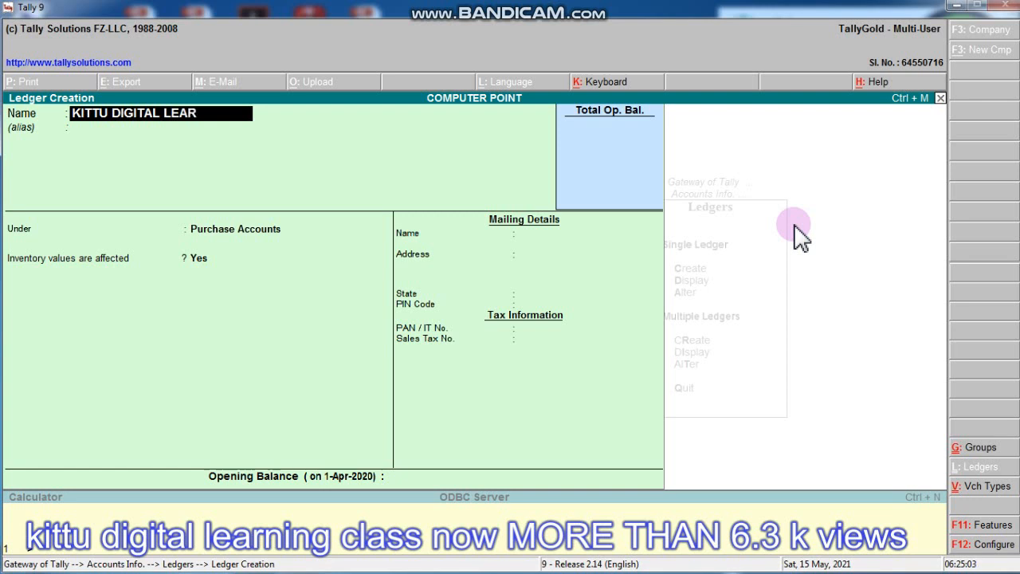
{"action": "type", "text": "NING CLASS`"}
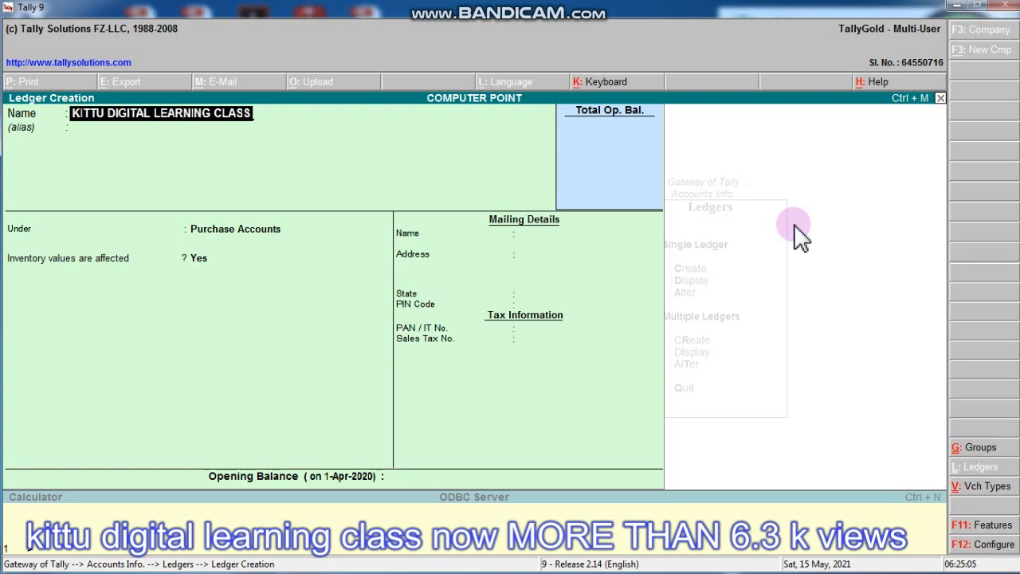
{"action": "key", "text": "Return"}
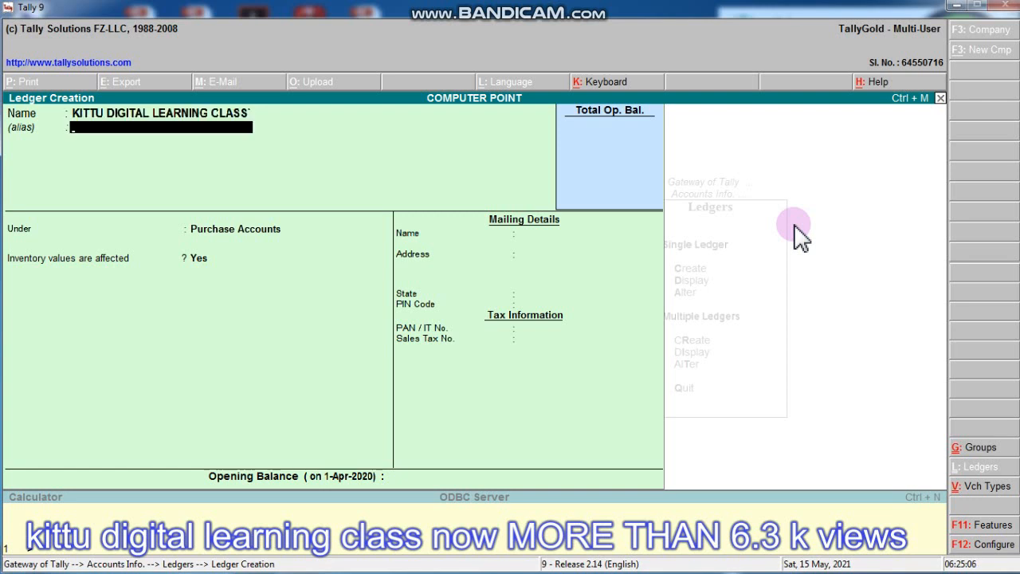
{"action": "key", "text": "BackSpace"}
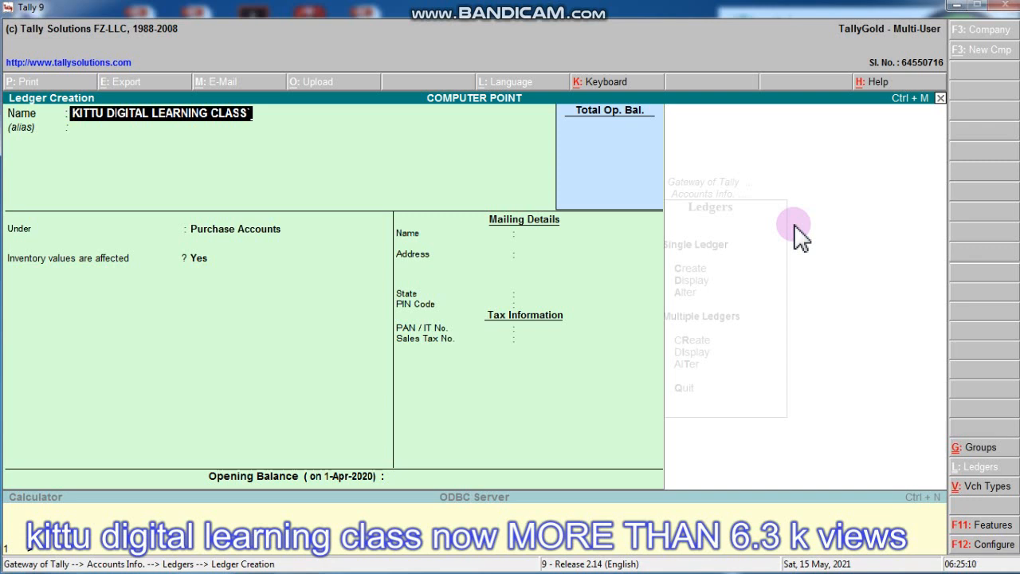
{"action": "key", "text": "BackSpace"}
{"action": "key", "text": "Return"}
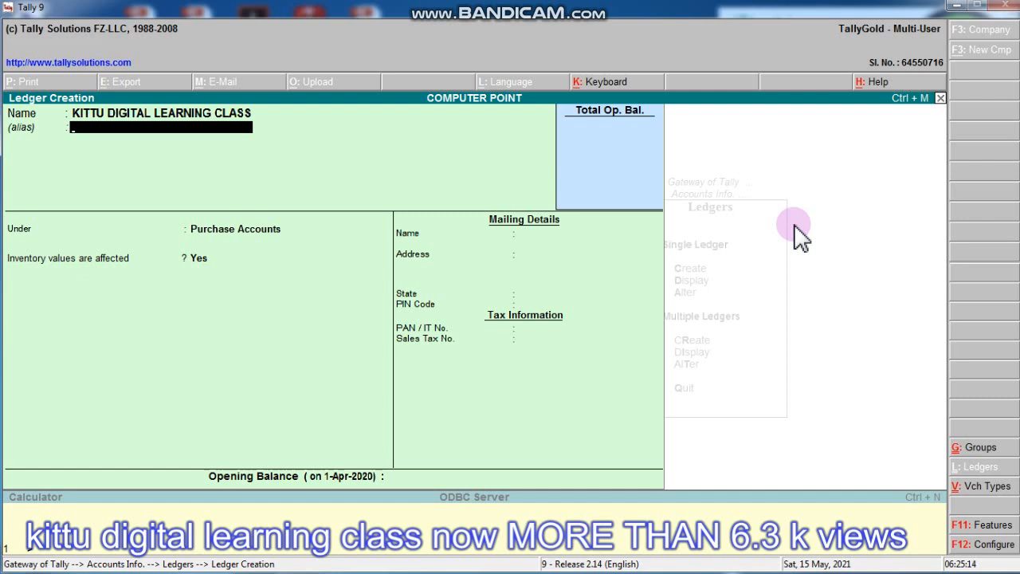
- Give it a contact-name alias and place it under Sales Accounts with inventory affected
{"action": "type", "text": "KAMLESH"}
{"action": "key", "text": "Return"}
{"action": "key", "text": "Return"}
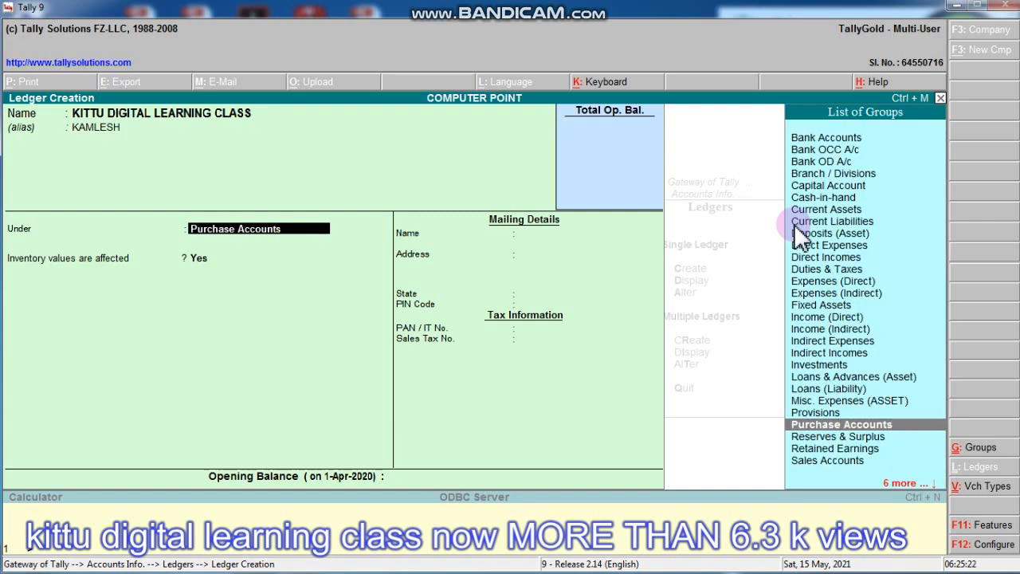
{"action": "type", "text": "SALE"}
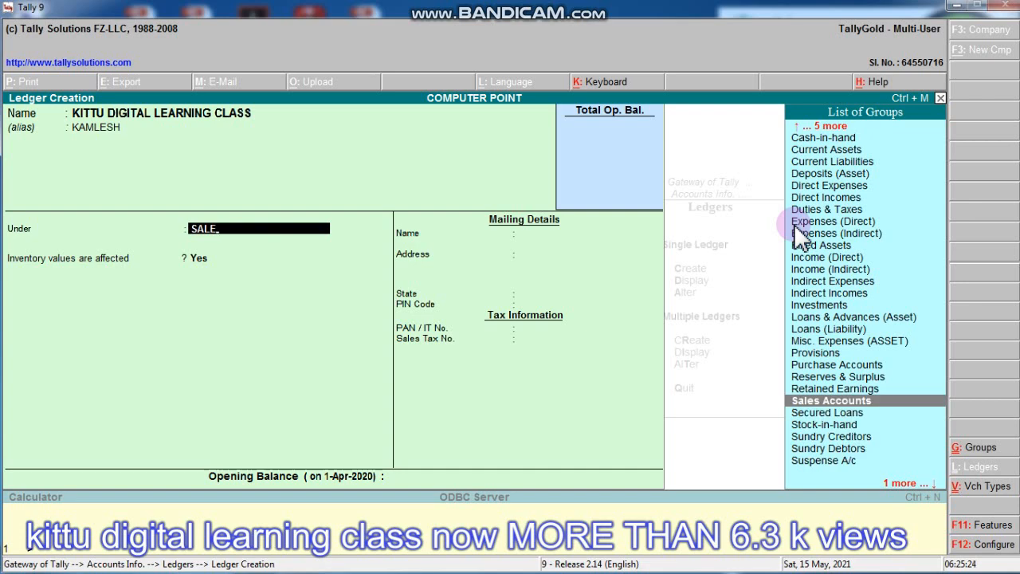
{"action": "key", "text": "Return"}
{"action": "key", "text": "Return"}
{"action": "key", "text": "Return"}
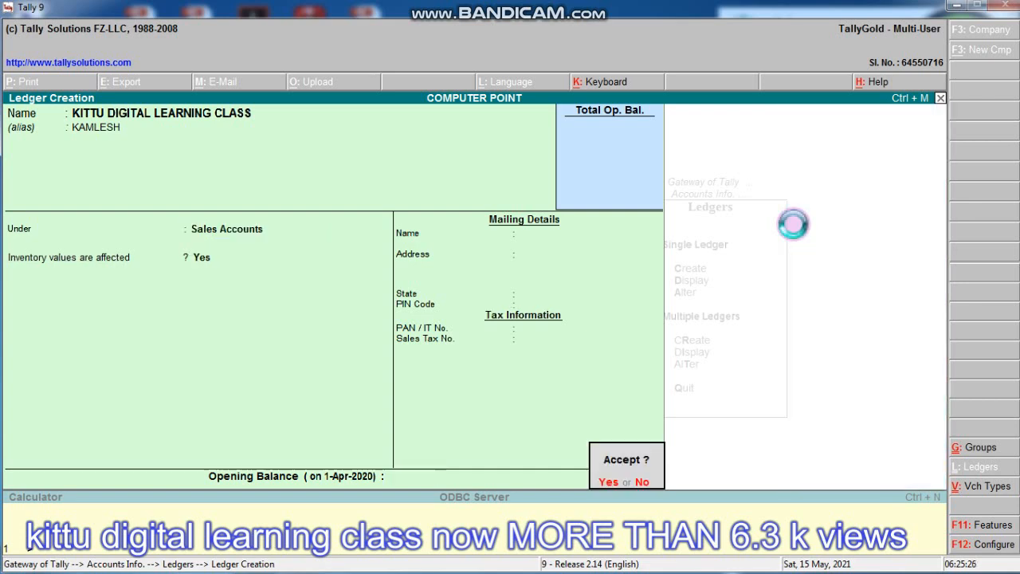
{"action": "key", "text": "Return"}
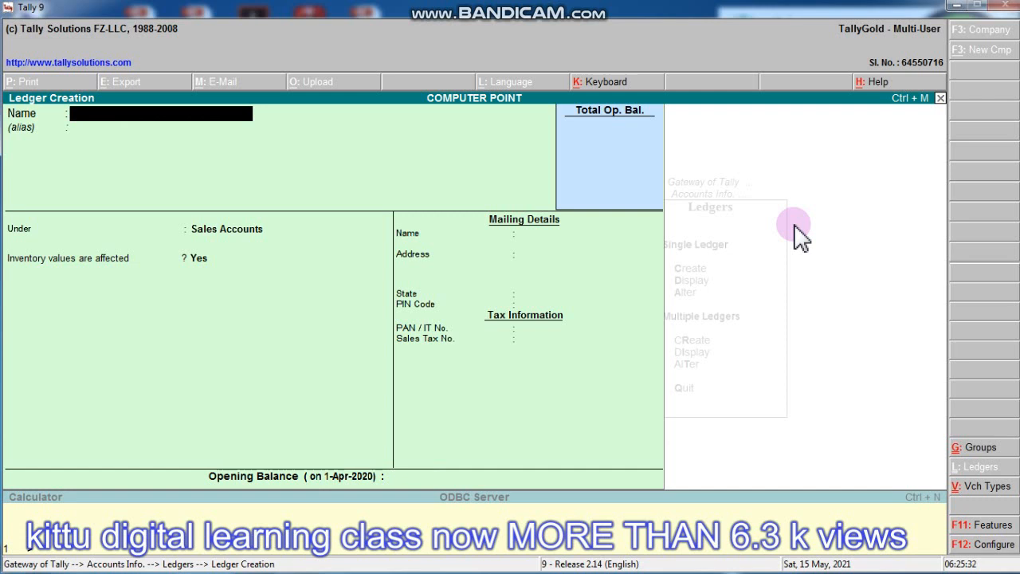
- Name a new ledger MY CAPITAL ACCOUNT and place it under Capital Account
{"action": "type", "text": "MY CAPI"}
{"action": "type", "text": "TAL ACCOUNT"}
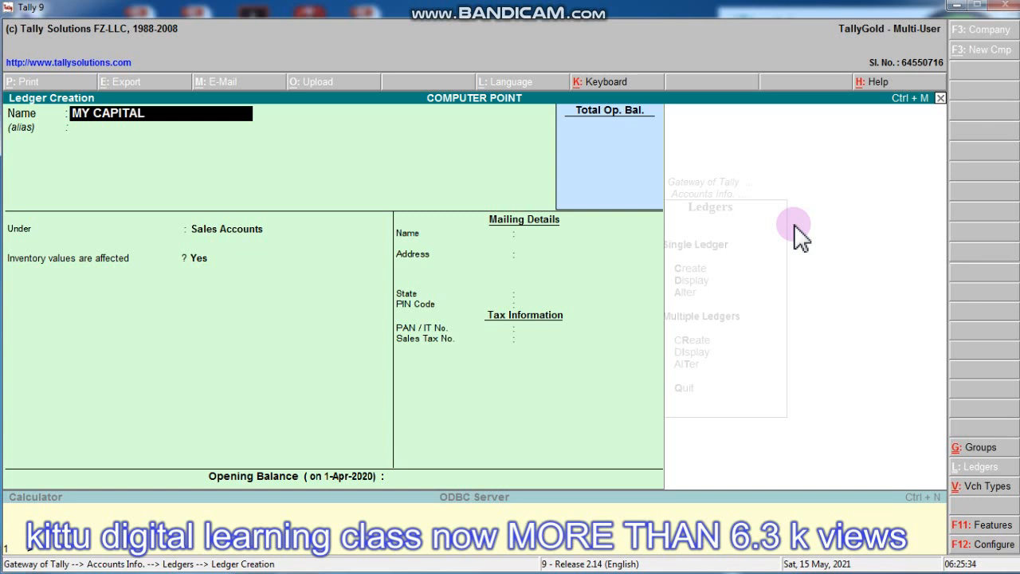
{"action": "key", "text": "Return"}
{"action": "key", "text": "Return"}
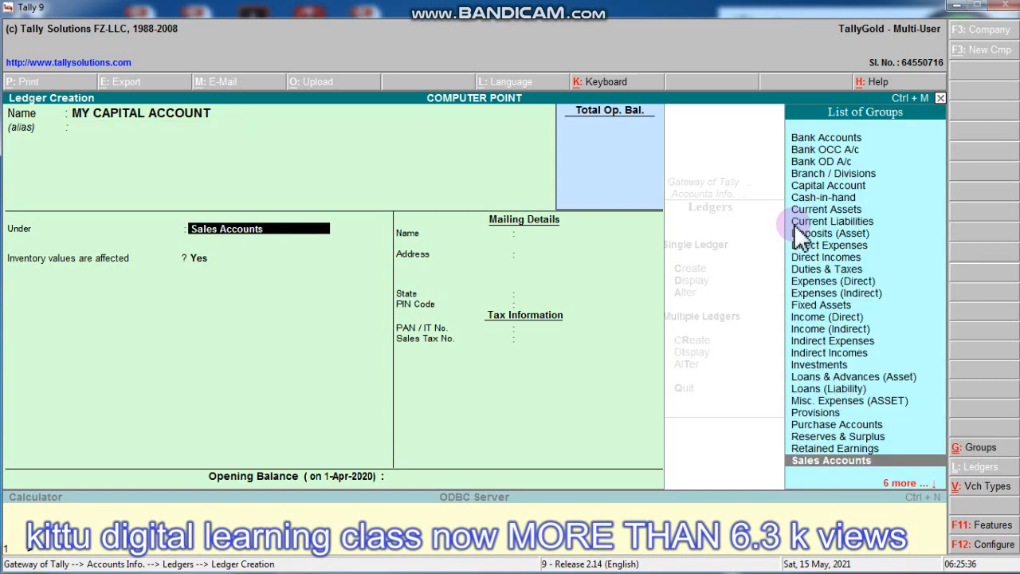
{"action": "type", "text": "CAP"}
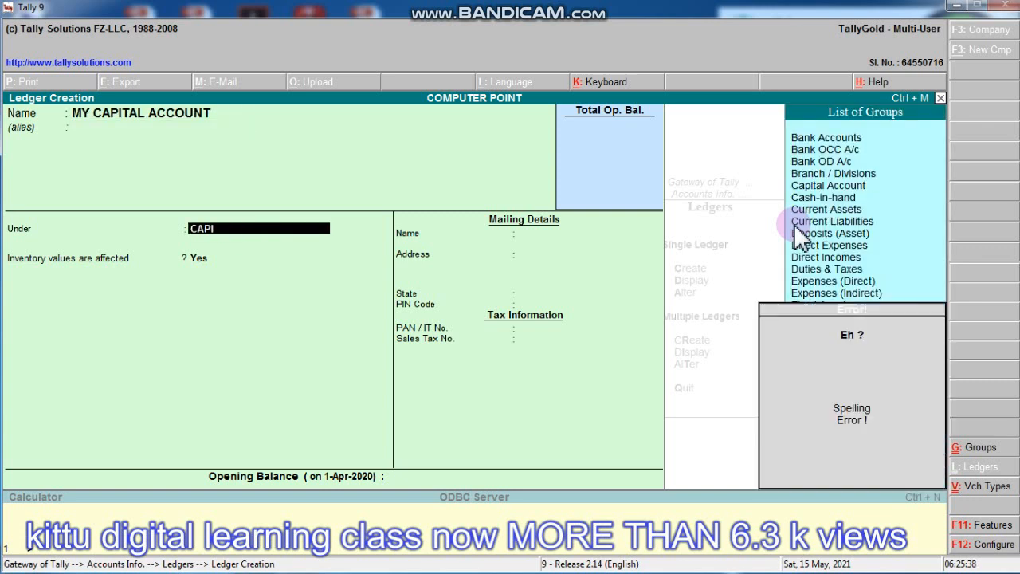
{"action": "key", "text": "Return"}
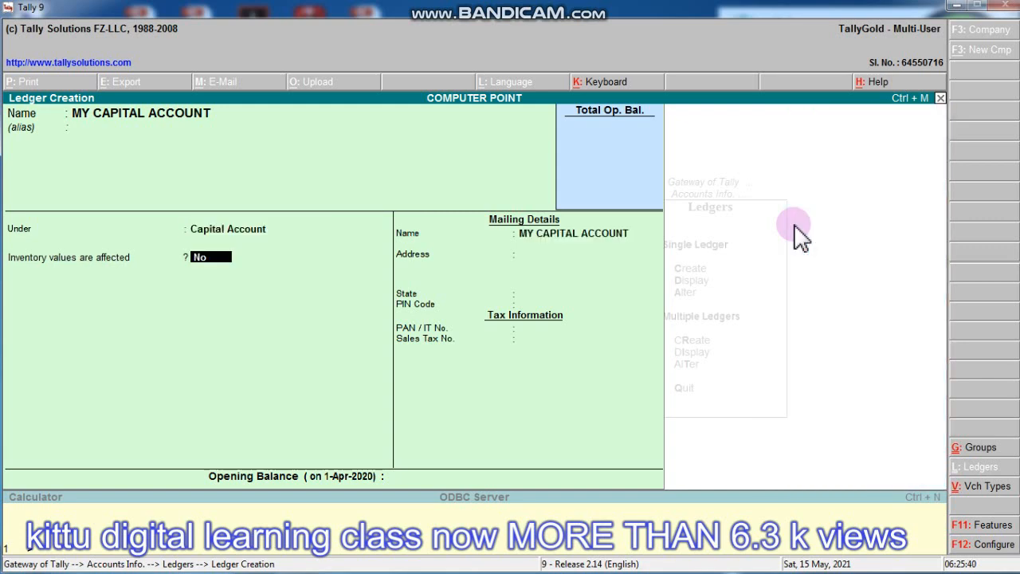
- Set inventory values affected to Yes, save the ledger, and begin the next one, BANK OF BARODA
{"action": "key", "text": "n"}
{"action": "key", "text": "Return"}
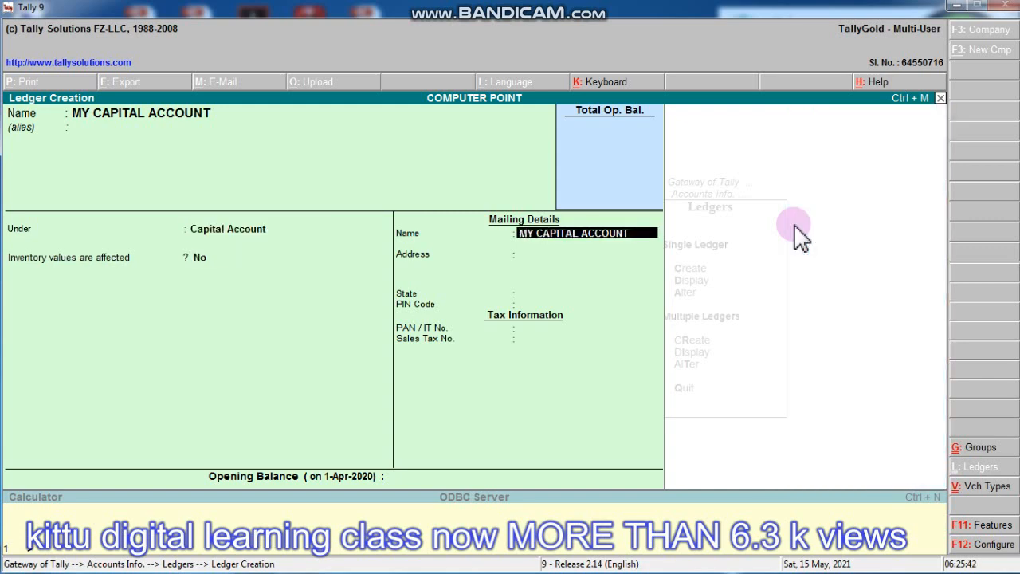
{"action": "key", "text": "BackSpace"}
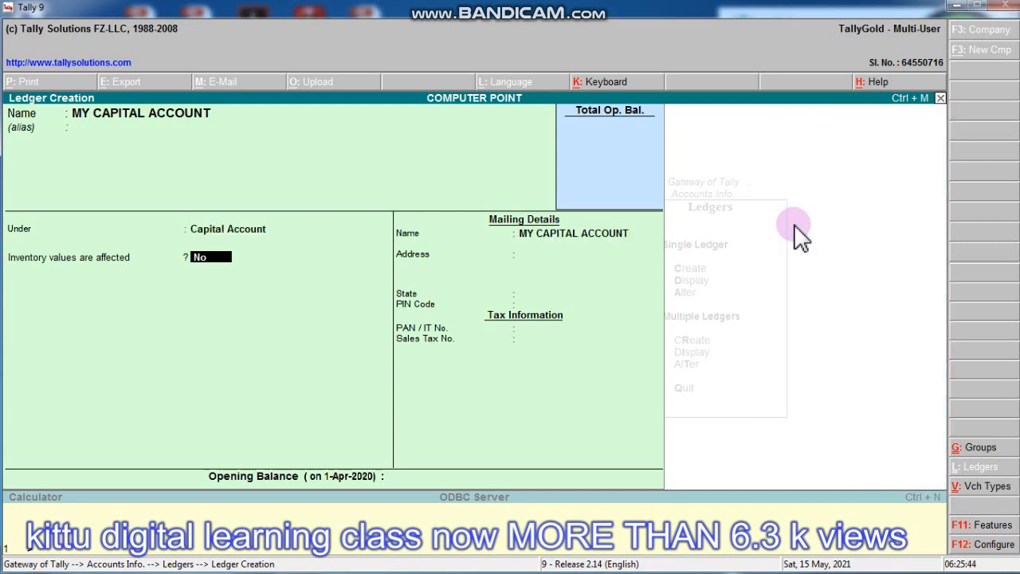
{"action": "key", "text": "y"}
{"action": "key", "text": "Return"}
{"action": "key", "text": "Return"}
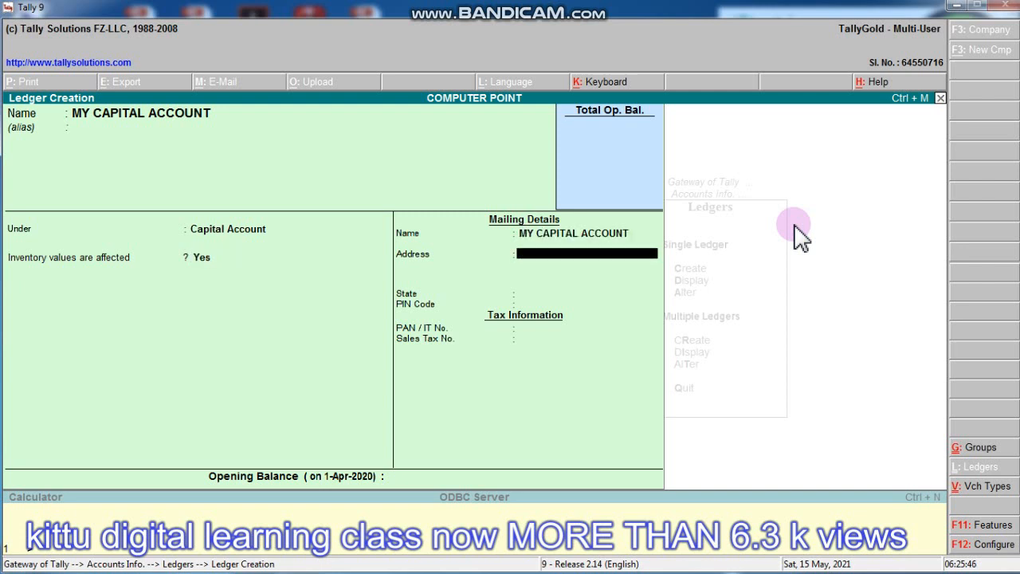
{"action": "key", "text": "Return"}
{"action": "key", "text": "Return"}
{"action": "key", "text": "Return"}
{"action": "key", "text": "Return"}
{"action": "key", "text": "Return"}
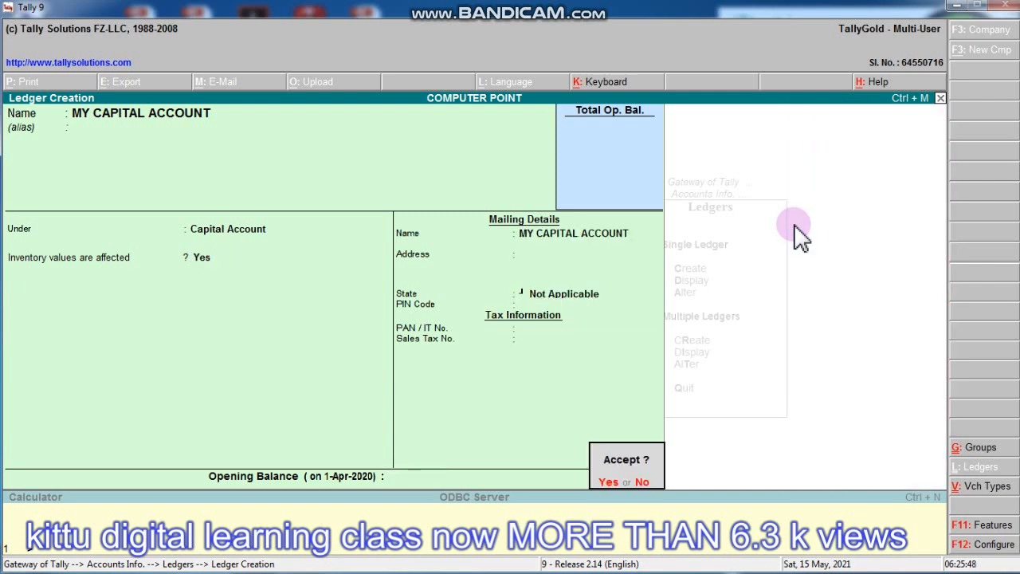
{"action": "key", "text": "Return"}
{"action": "type", "text": "B"}
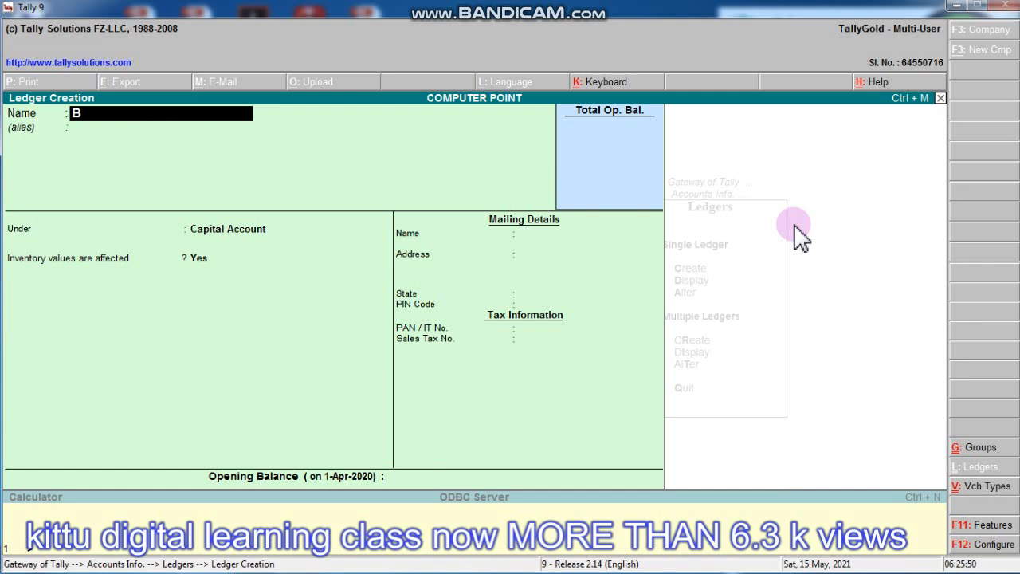
{"action": "type", "text": "ANK OF BARODA"}
- Confirm the name BANK OF BARODA and give it the alias BOB SHAJAPUR
{"action": "key", "text": "Return"}
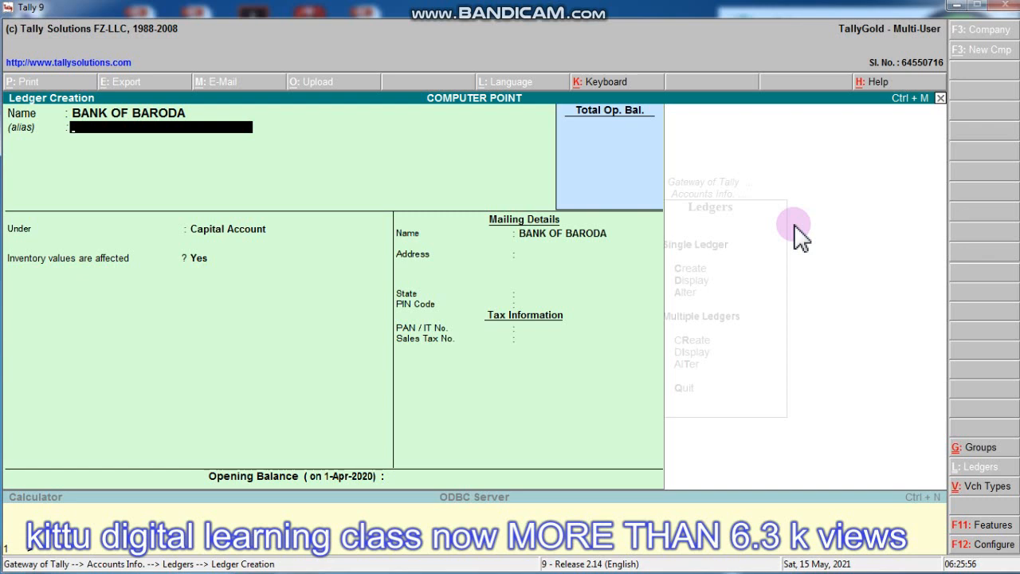
{"action": "type", "text": "BANK"}
{"action": "key", "text": "BackSpace"}
{"action": "key", "text": "BackSpace"}
{"action": "key", "text": "BackSpace"}
{"action": "key", "text": "BackSpace"}
{"action": "key", "text": "BackSpace"}
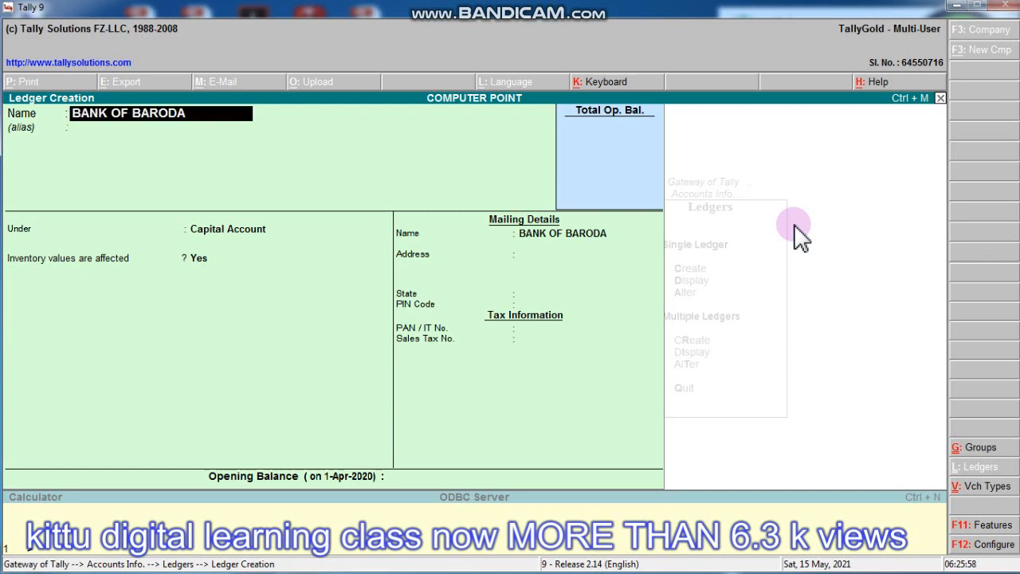
{"action": "key", "text": "Return"}
{"action": "type", "text": "BOB"}
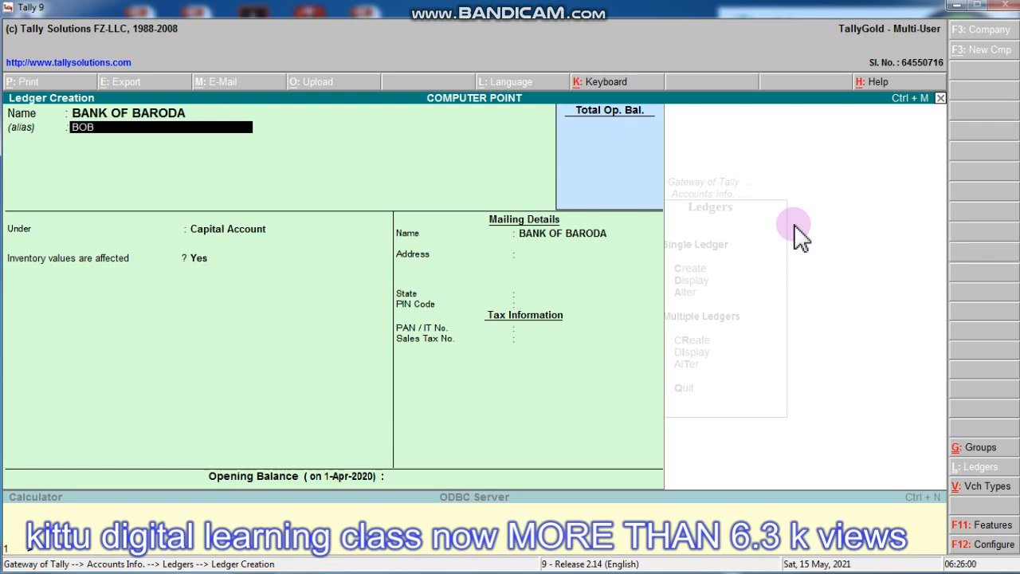
{"action": "type", "text": " SHAJAPUR"}
{"action": "key", "text": "Return"}
{"action": "key", "text": "Return"}
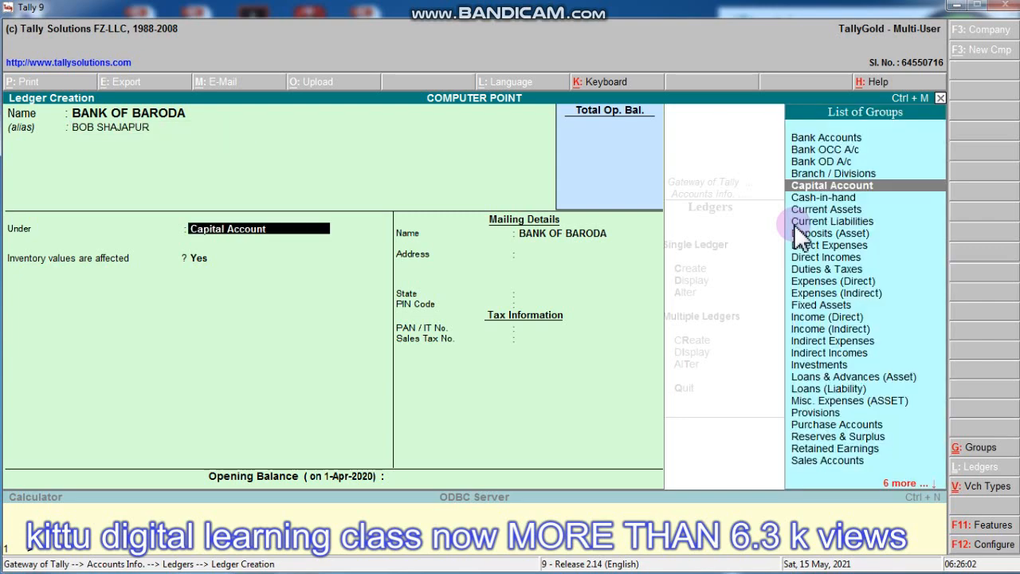
- Put the ledger under Bank Accounts, record its bank account number, and save it
{"action": "key", "text": "Return"}
{"action": "key", "text": "BackSpace"}
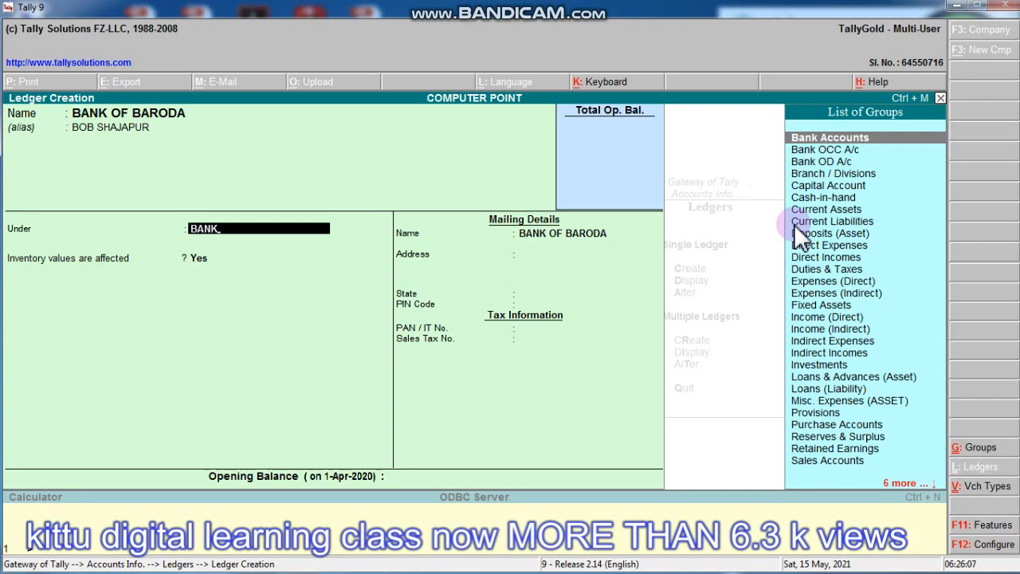
{"action": "key", "text": "Return"}
{"action": "key", "text": "Return"}
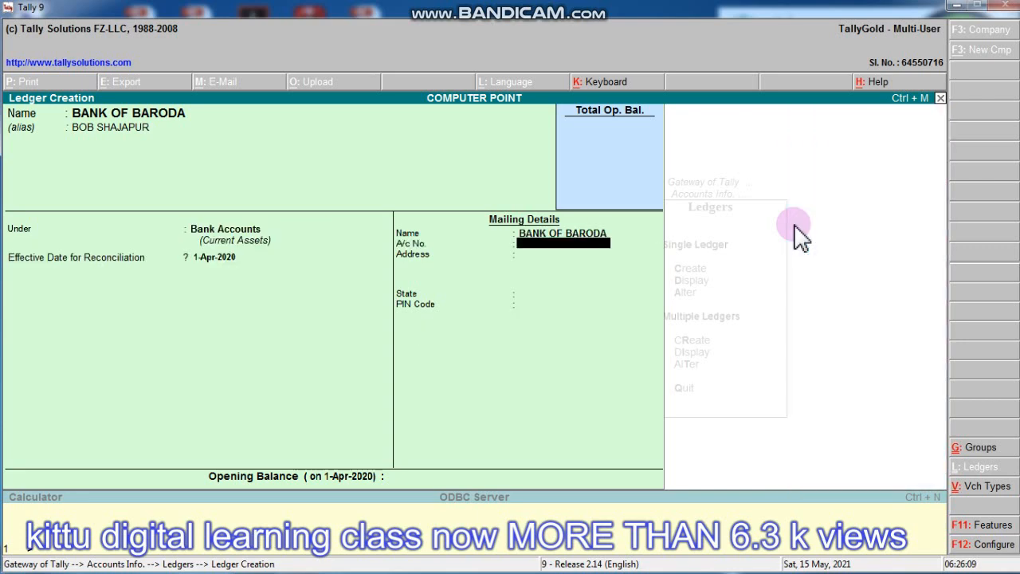
{"action": "key", "text": "Return"}
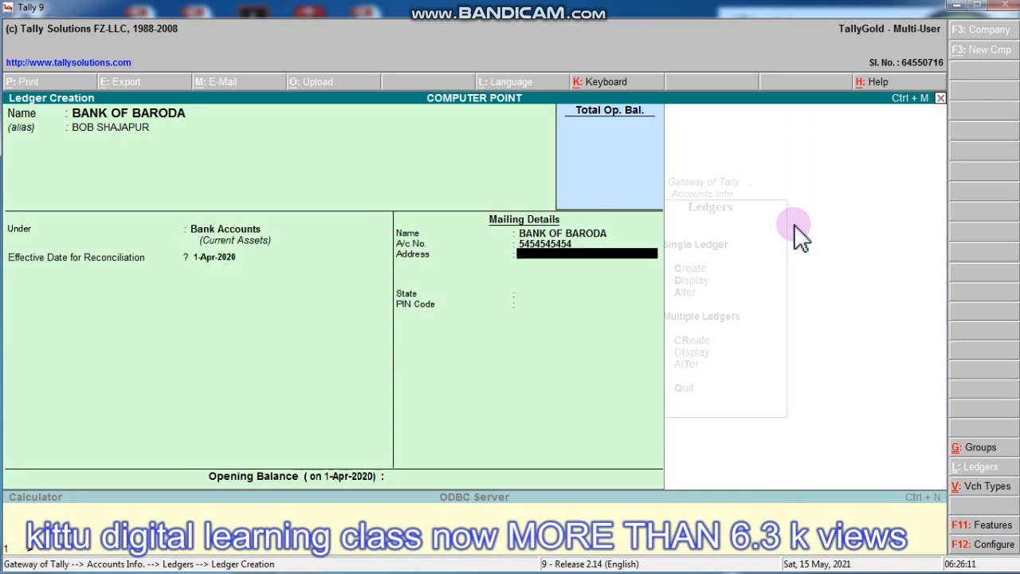
{"action": "key", "text": "Return"}
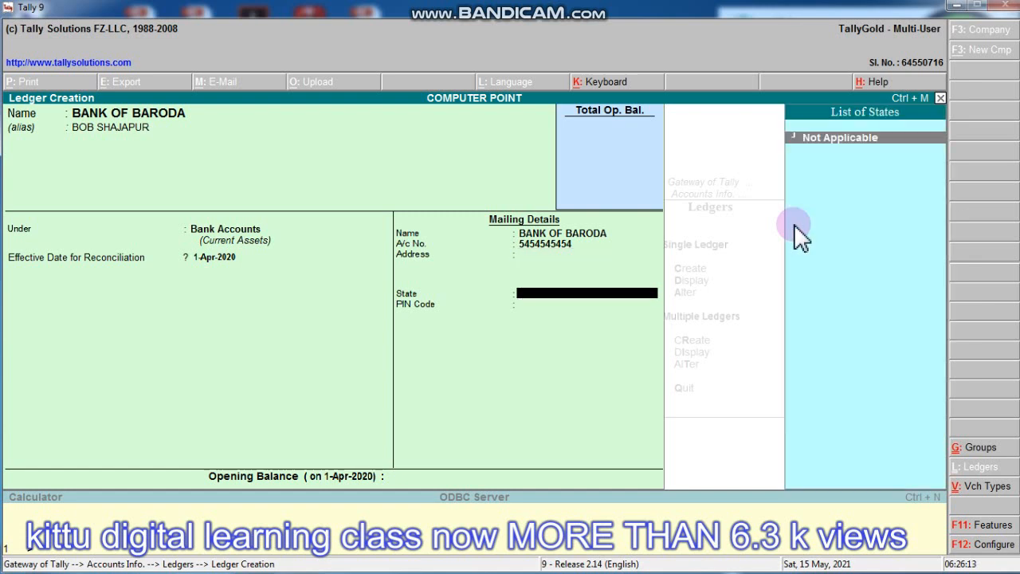
{"action": "key", "text": "Return"}
{"action": "key", "text": "Return"}
{"action": "key", "text": "Return"}
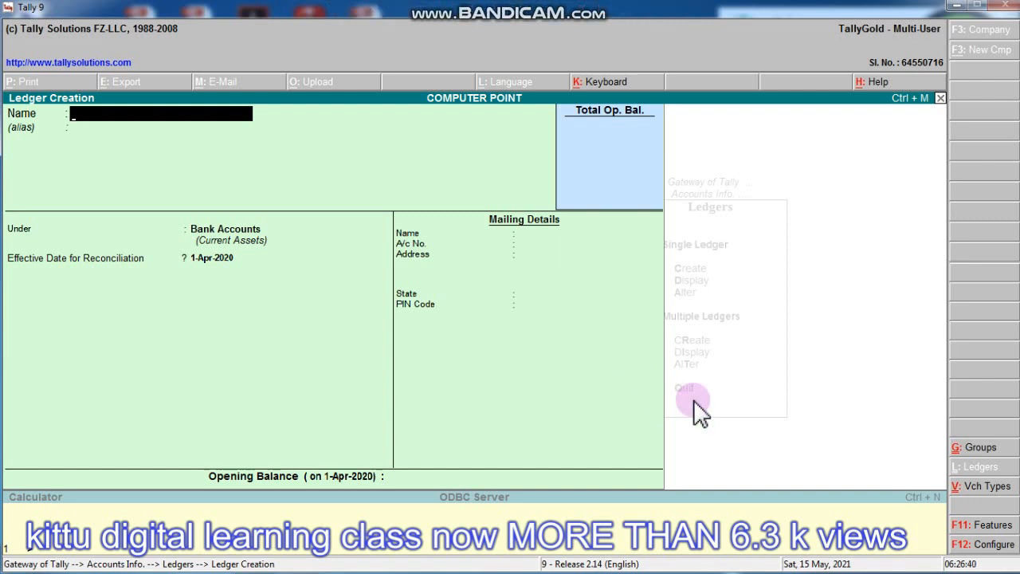
- Name a new ledger COMPUTER WORLD INDORE and give it a contact-name alias
{"action": "type", "text": "ELE"}
{"action": "key", "text": "BackSpace"}
{"action": "key", "text": "BackSpace"}
{"action": "key", "text": "BackSpace"}
{"action": "type", "text": "COMPUTER WORLD"}
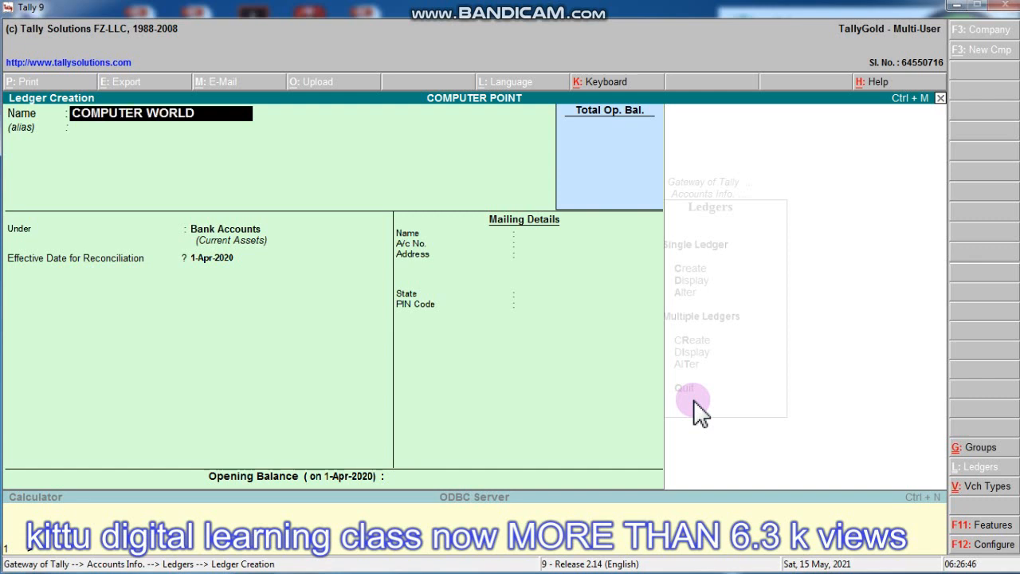
{"action": "type", "text": " U"}
{"action": "key", "text": "BackSpace"}
{"action": "type", "text": "INDORE"}
{"action": "key", "text": "Return"}
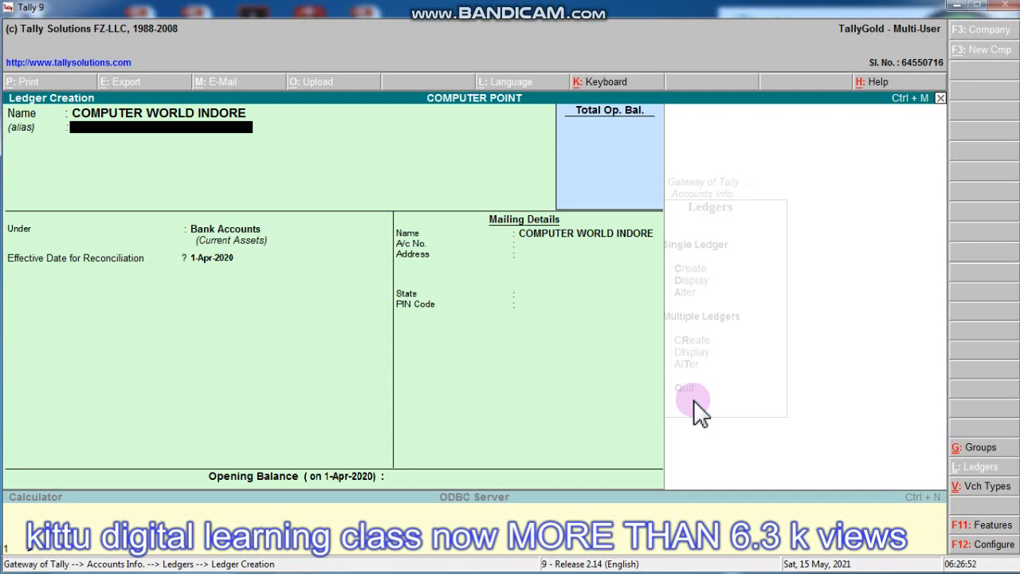
{"action": "type", "text": "SANDEEP JI"}
{"action": "key", "text": "Return"}
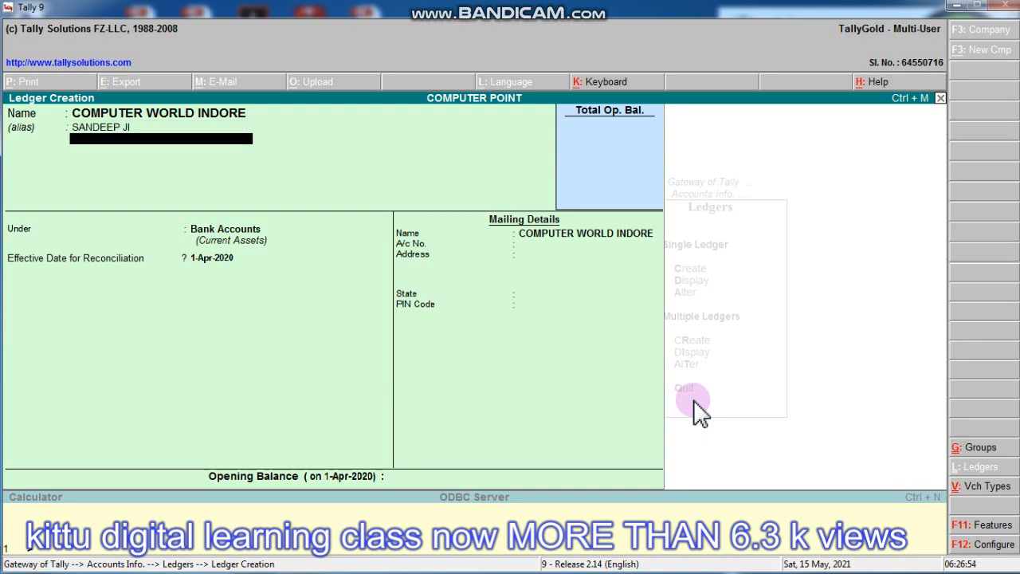
- Place it under Sundry Creditors with bill-by-bill balances on, and save the ledger
{"action": "key", "text": "Return"}
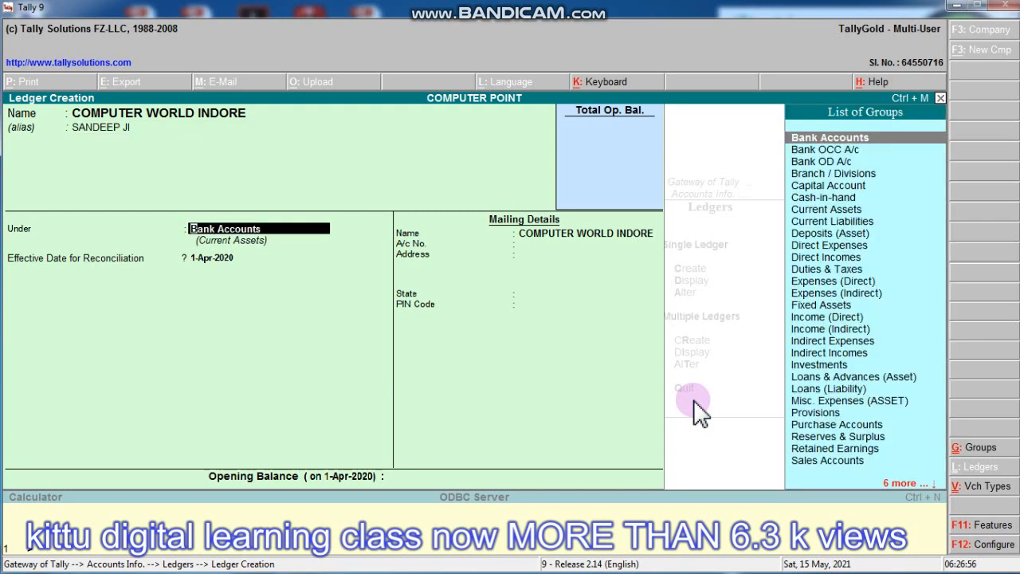
{"action": "type", "text": "SUND"}
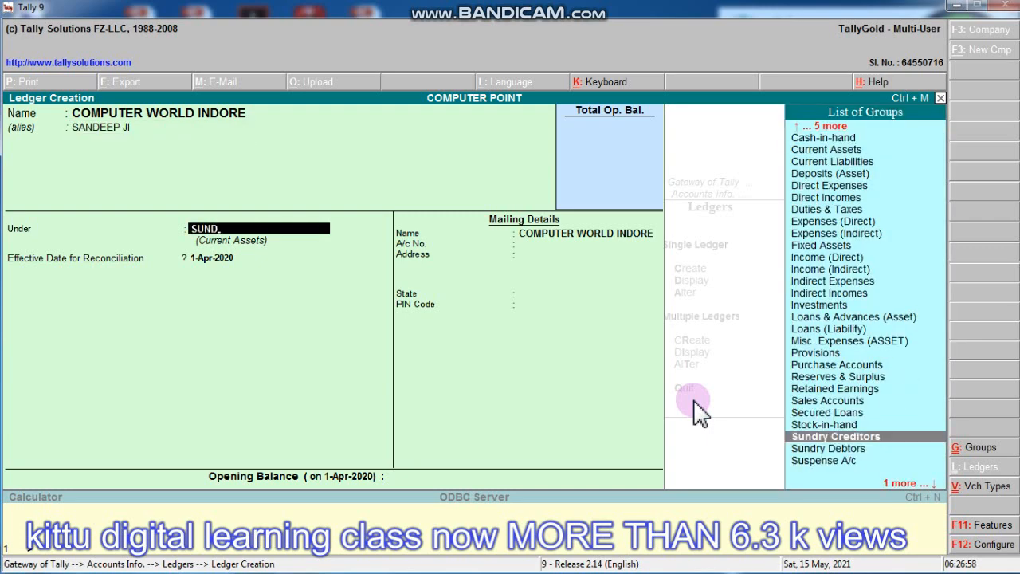
{"action": "key", "text": "Return"}
{"action": "key", "text": "Return"}
{"action": "key", "text": "Return"}
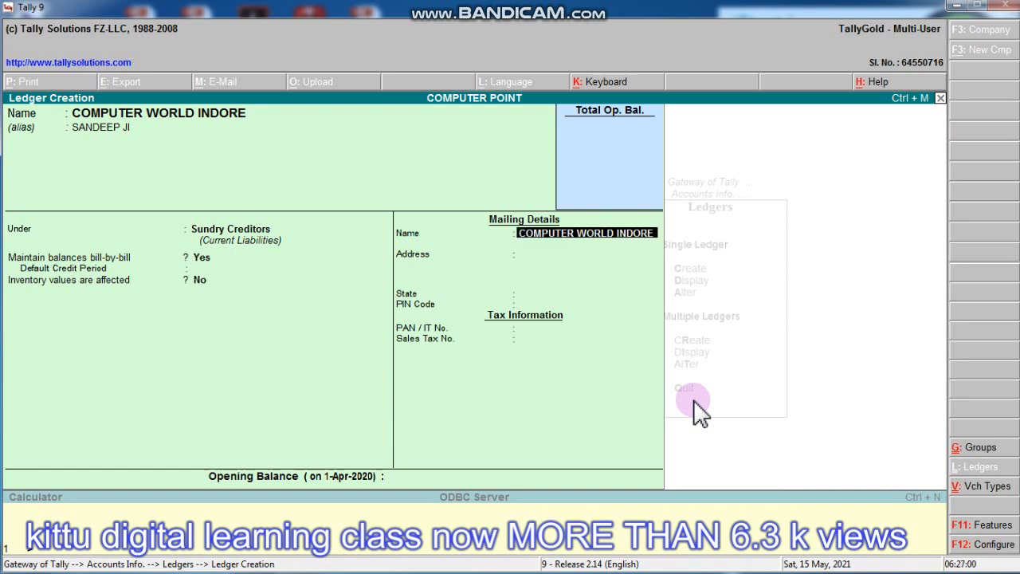
{"action": "key", "text": "Return"}
{"action": "key", "text": "Return"}
{"action": "key", "text": "Return"}
{"action": "key", "text": "Return"}
{"action": "key", "text": "Return"}
{"action": "key", "text": "Return"}
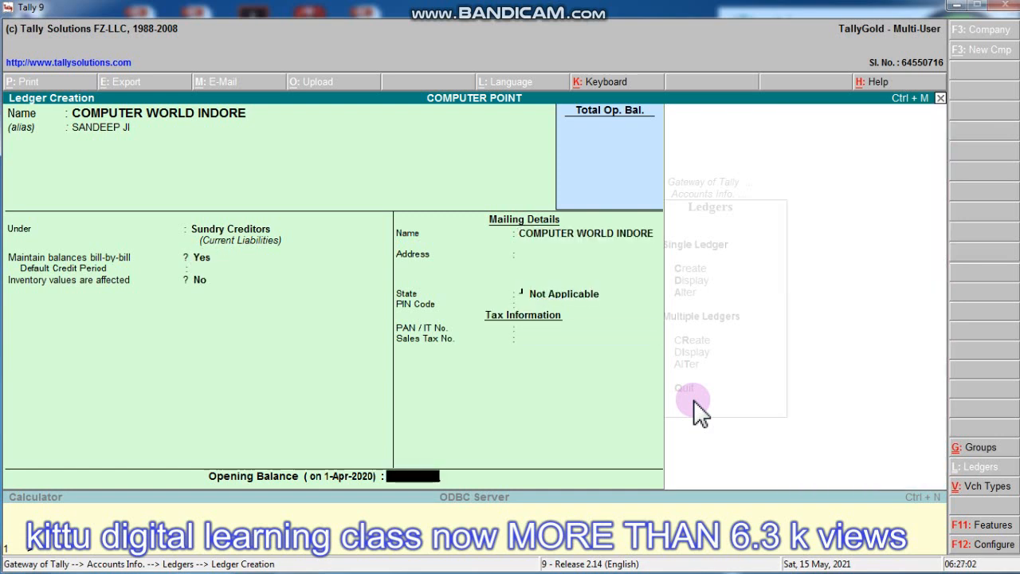
{"action": "key", "text": "Return"}
{"action": "key", "text": "Return"}
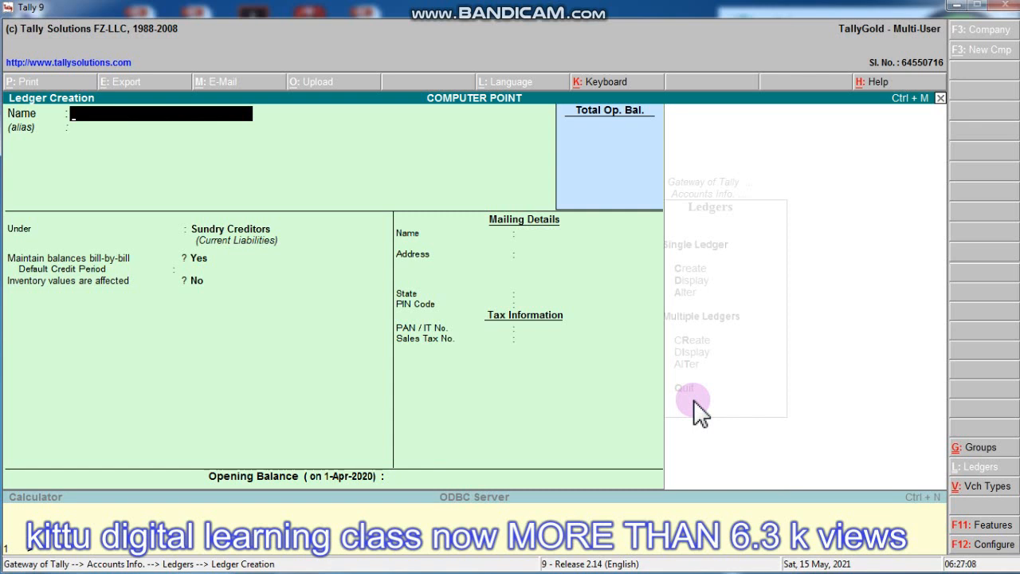
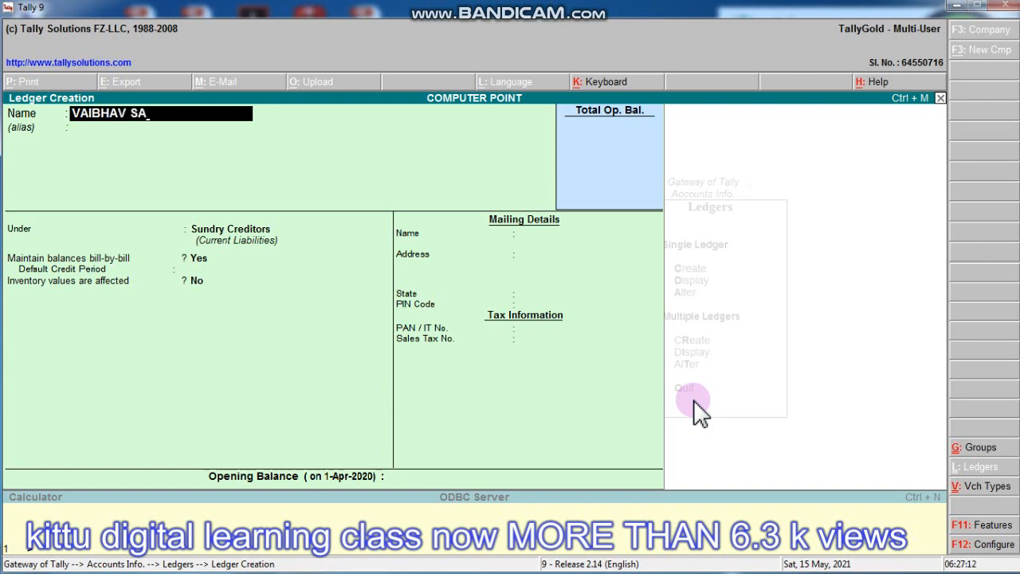
{"action": "key", "text": "Return"}
{"action": "key", "text": "Return"}
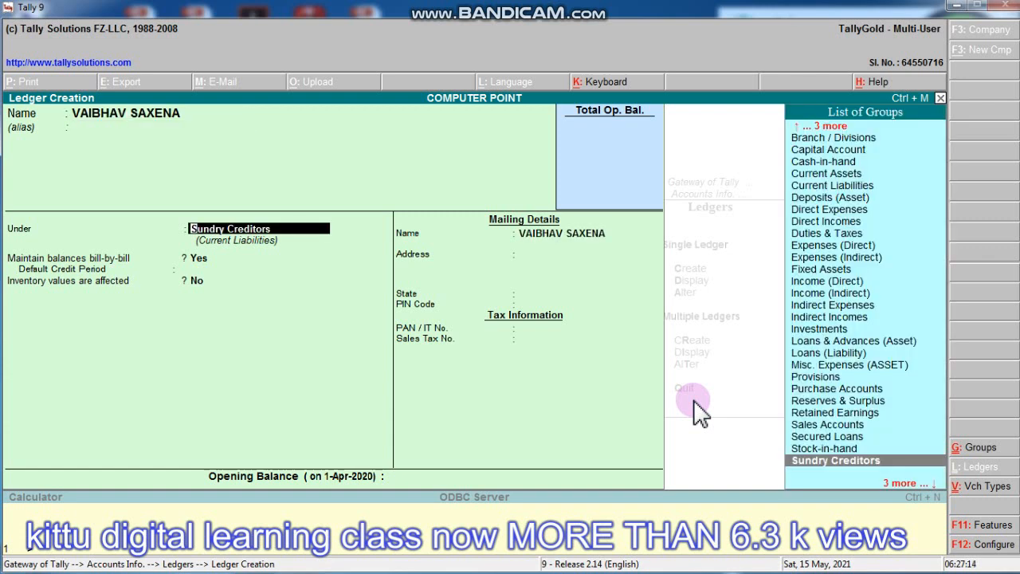
{"action": "type", "text": "SU"}
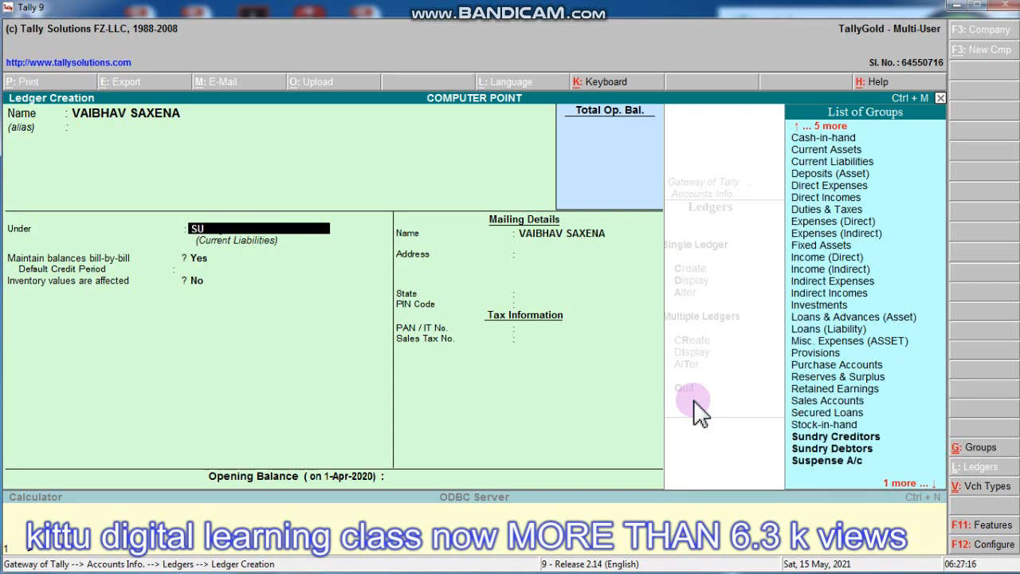
{"action": "type", "text": "N"}
{"action": "key", "text": "Down"}
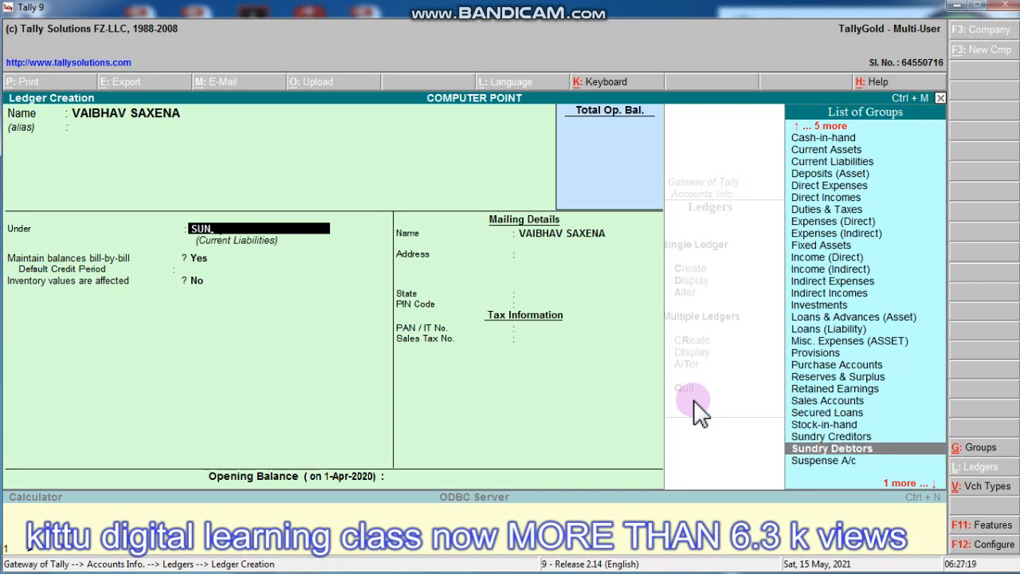
{"action": "key", "text": "Return"}
- Save the ledger with mailing details left blank, then quit ledger creation
{"action": "key", "text": "Return"}
{"action": "key", "text": "Return"}
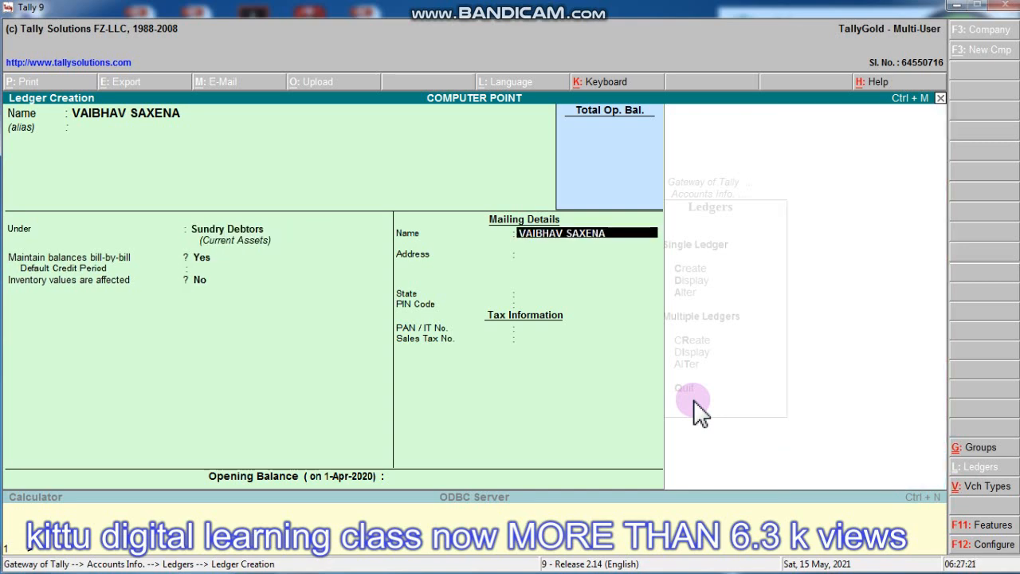
{"action": "key", "text": "Return"}
{"action": "key", "text": "Return"}
{"action": "key", "text": "Return"}
{"action": "key", "text": "Return"}
{"action": "key", "text": "Return"}
{"action": "key", "text": "Return"}
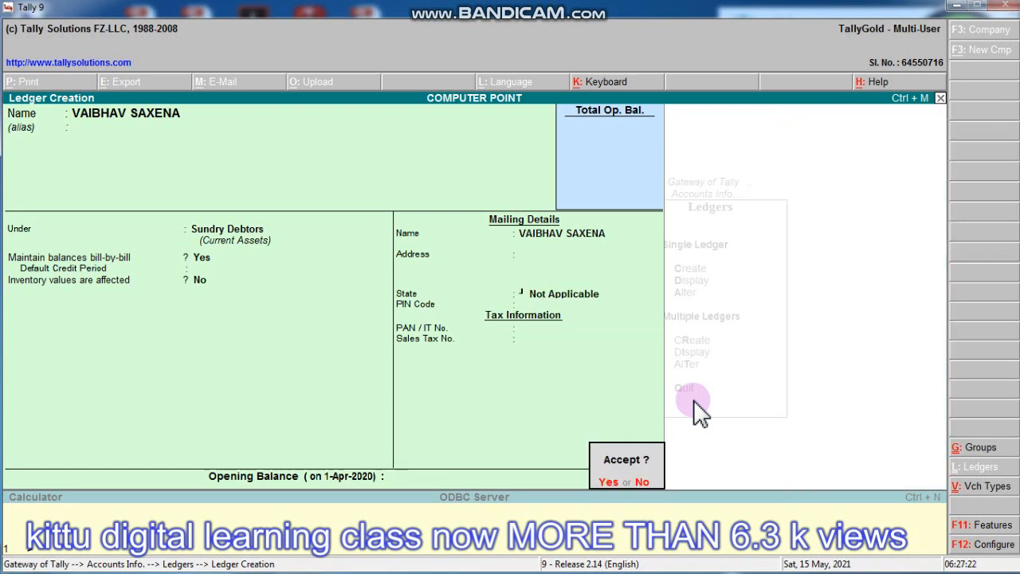
{"action": "key", "text": "Return"}
{"action": "key", "text": "Escape"}
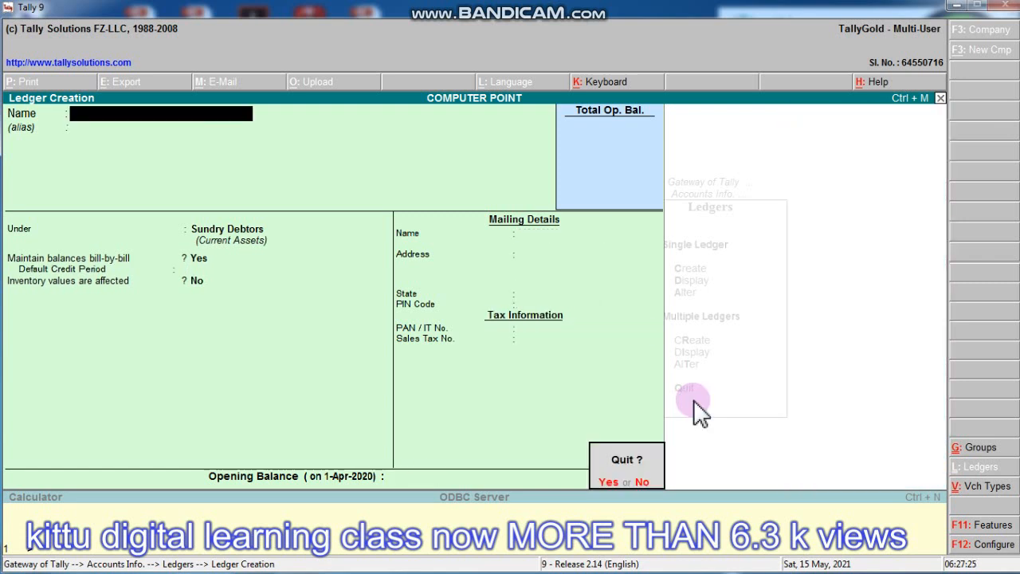
{"action": "key", "text": "Return"}
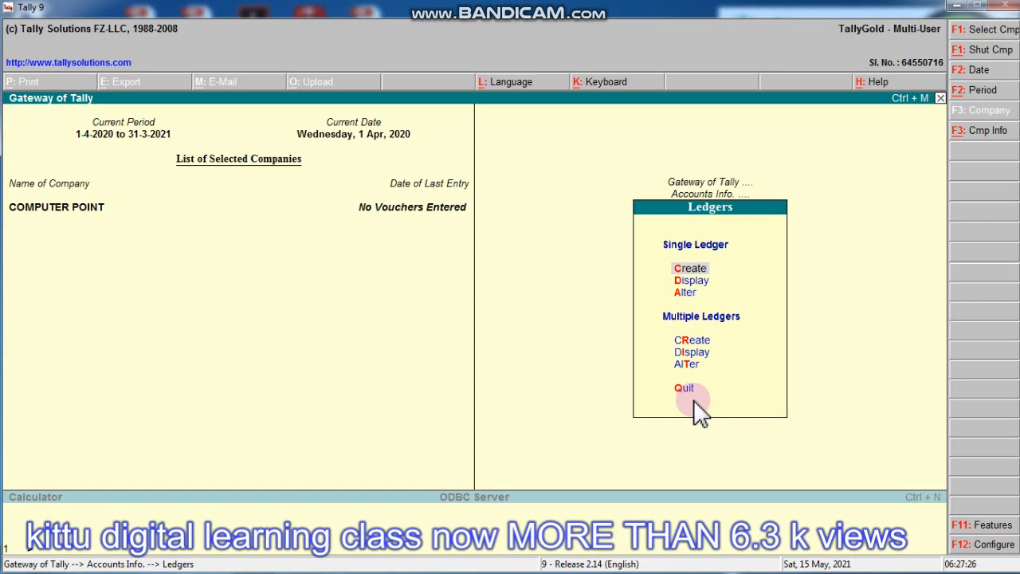
{"action": "key", "text": "d"}
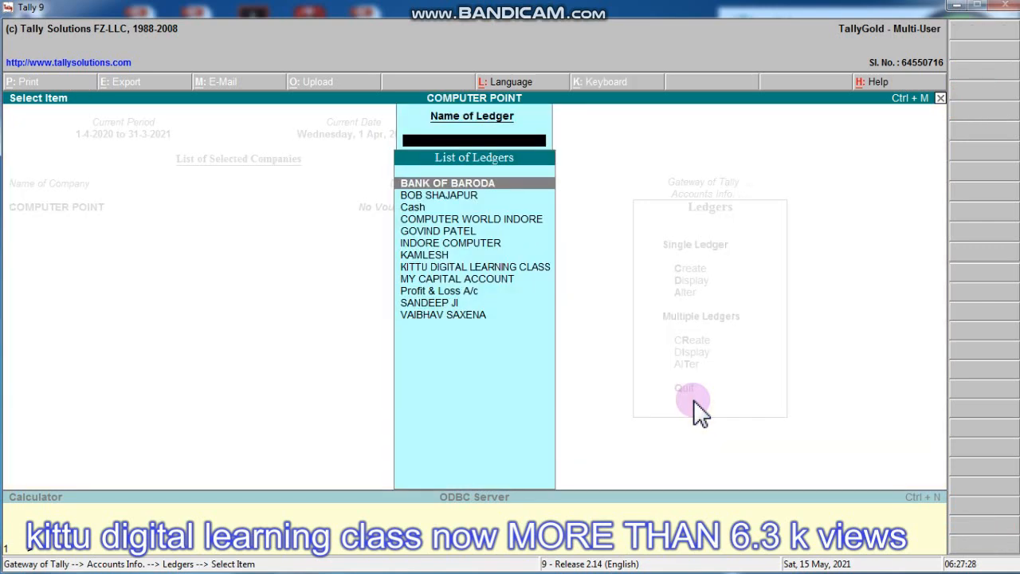
{"action": "key", "text": "Escape"}
{"action": "key", "text": "Escape"}
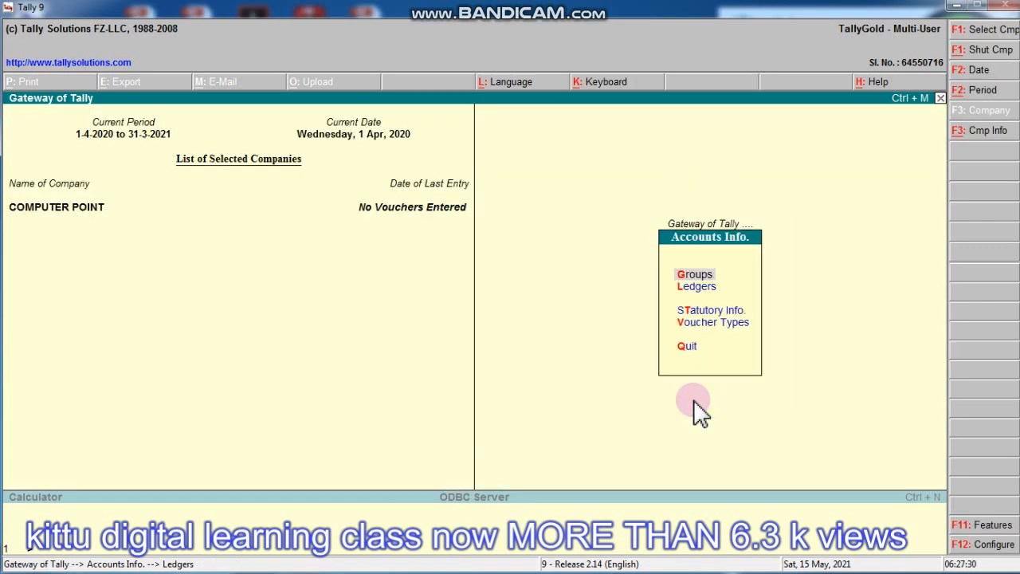
{"action": "key", "text": "Escape"}
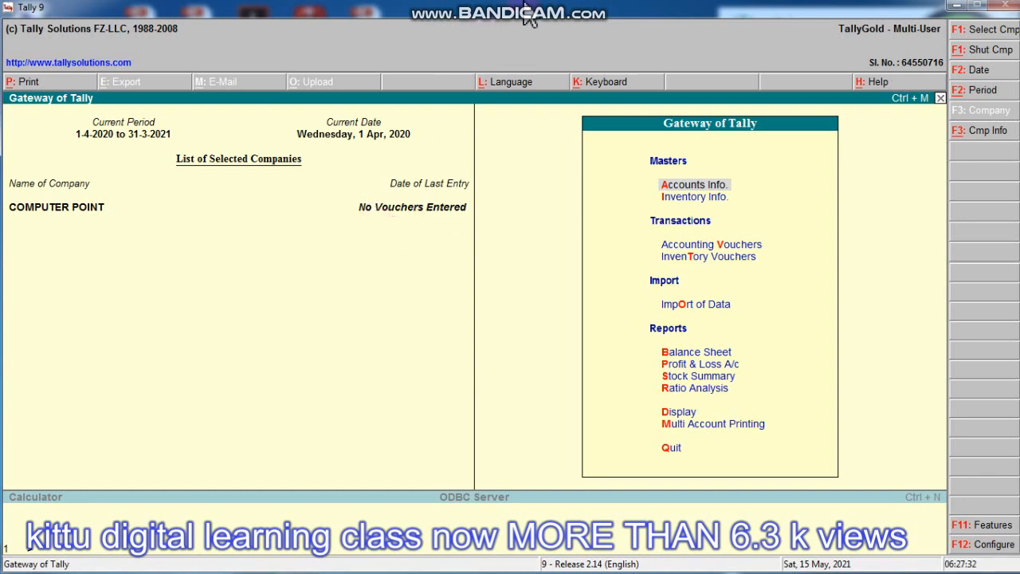
{"action": "mouse_move", "coordinate": [528, 18]}
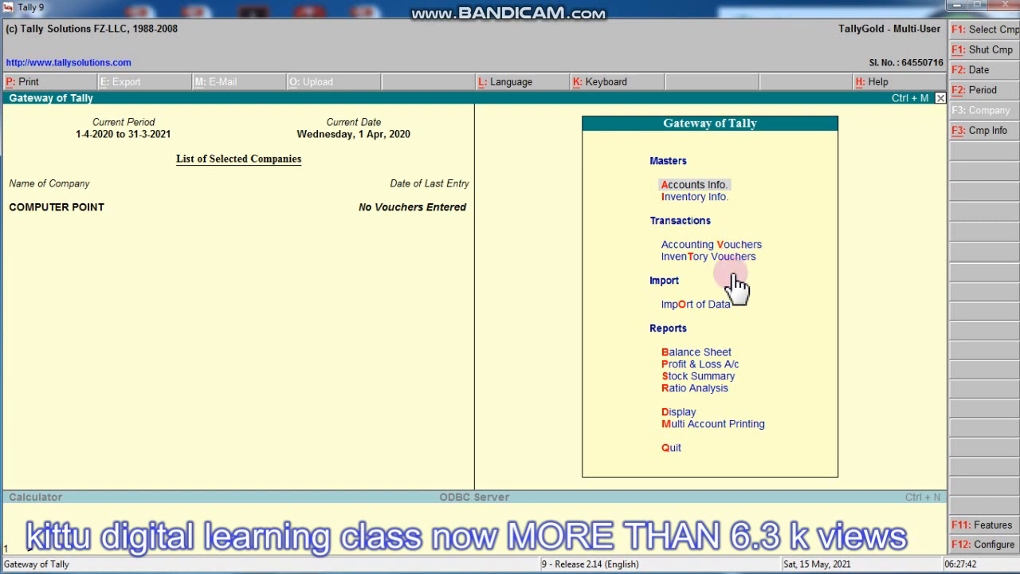
{"action": "left_click", "coordinate": [675, 188]}
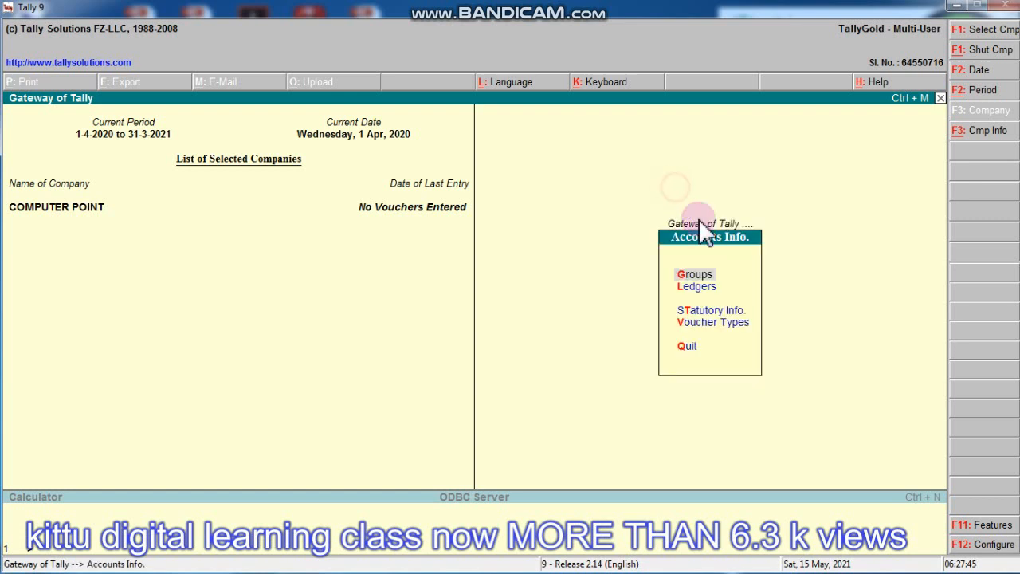
{"action": "left_click", "coordinate": [712, 290]}
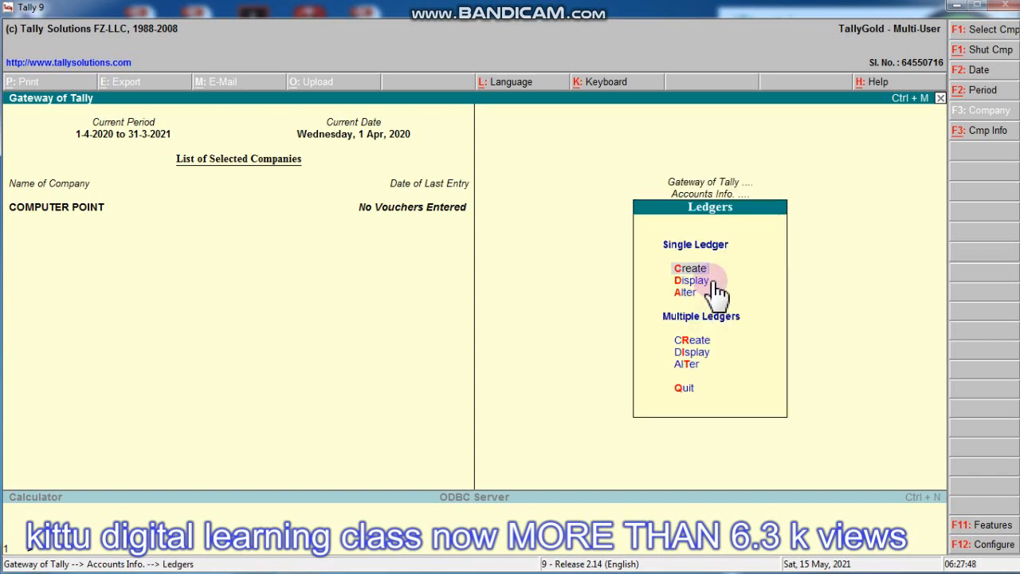
{"action": "left_click", "coordinate": [693, 283]}
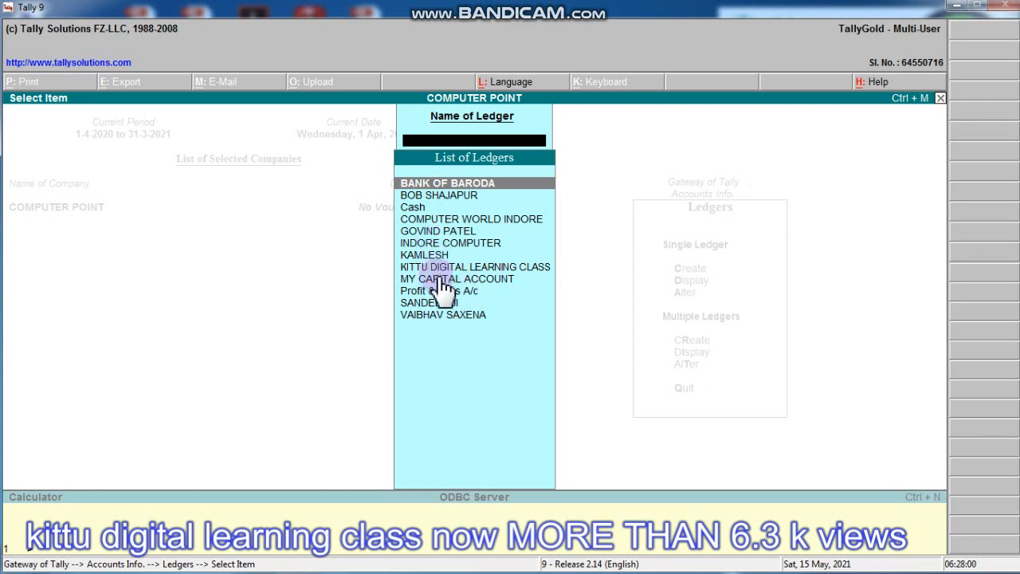
{"action": "key", "text": "Escape"}
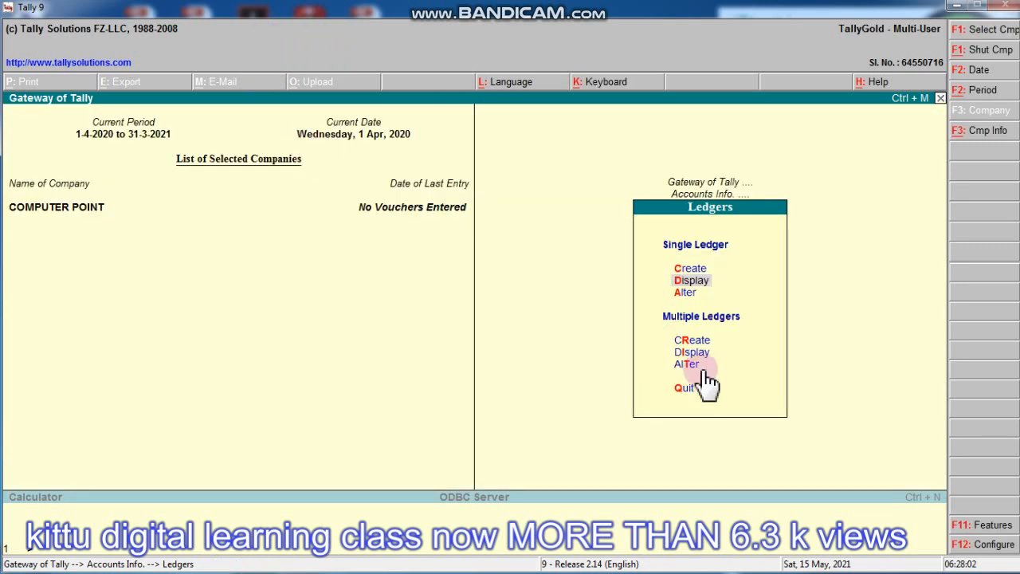
- Return to the Gateway of Tally, declining the Quit prompt to stay in COMPUTER POINT
{"action": "left_click", "coordinate": [692, 385]}
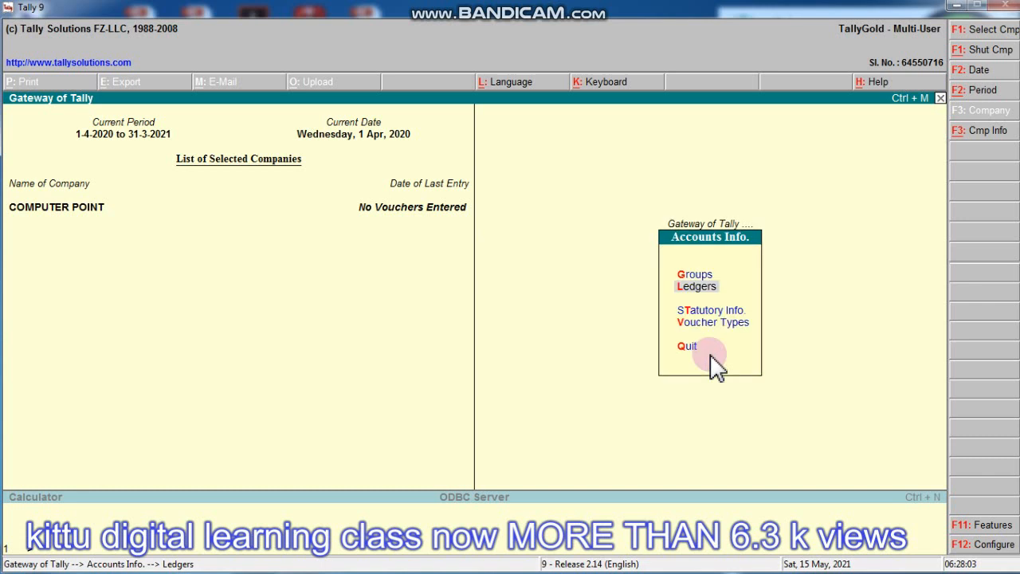
{"action": "left_click", "coordinate": [735, 253]}
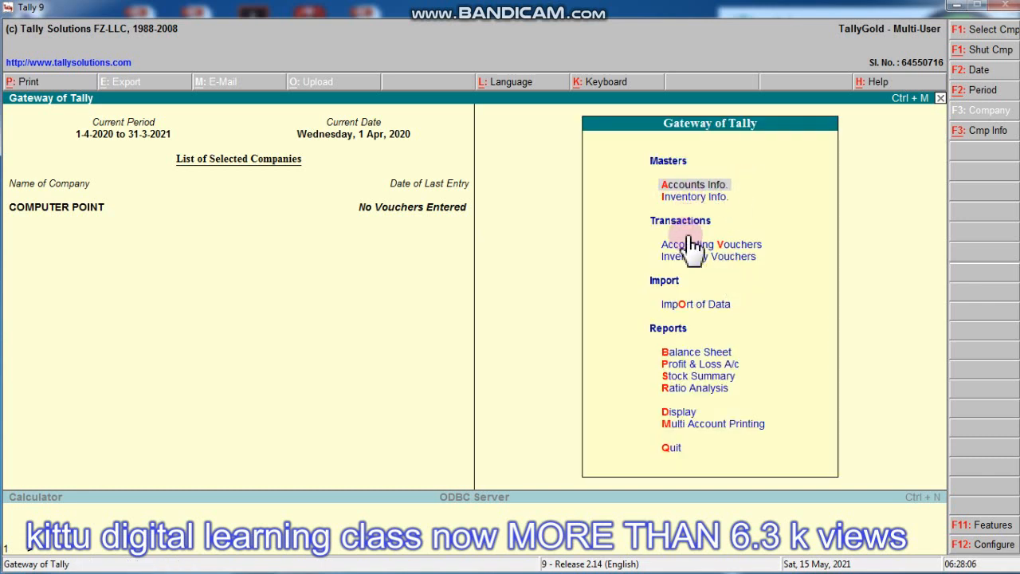
{"action": "key", "text": "Escape"}
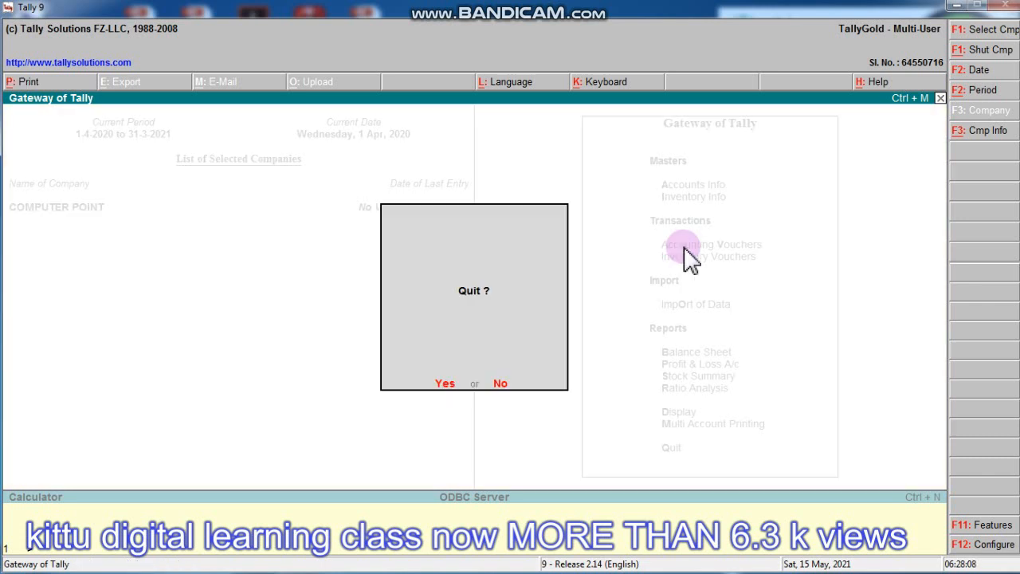
{"action": "key", "text": "Escape"}
- Visit the Inventory Info. menu briefly and go back to the Gateway of Tally
{"action": "mouse_move", "coordinate": [627, 13]}
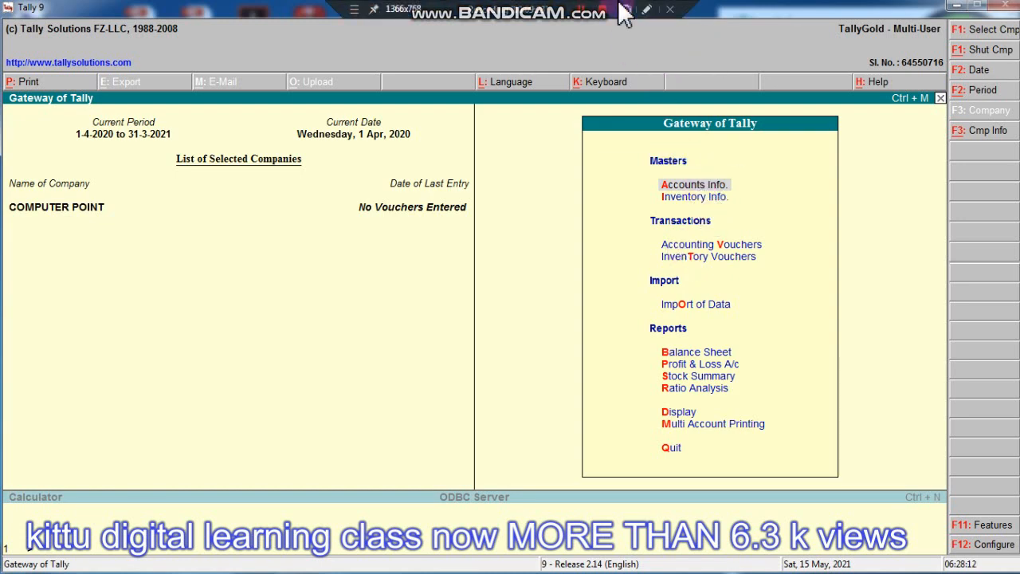
{"action": "left_click", "coordinate": [706, 198]}
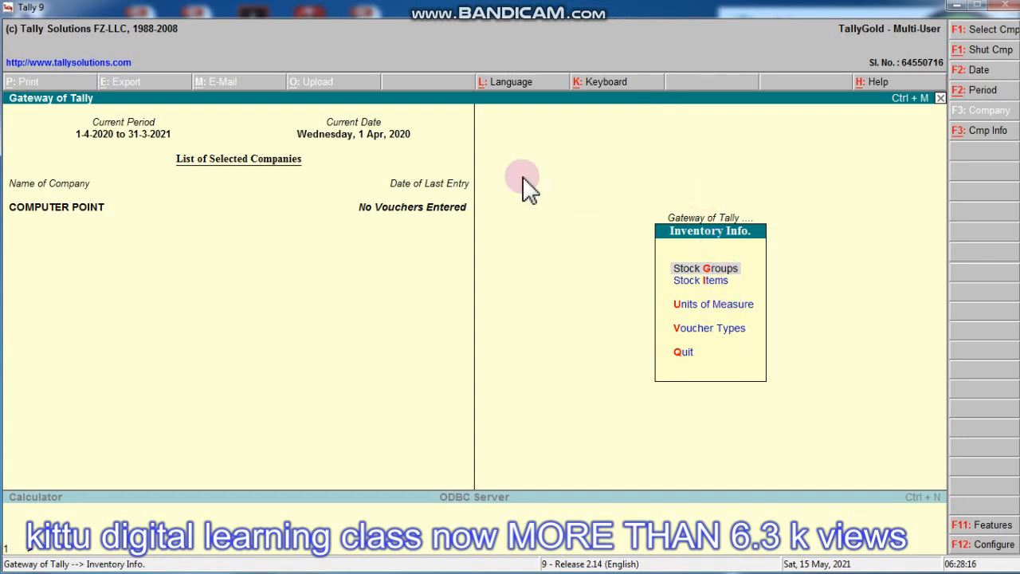
{"action": "key", "text": "Escape"}
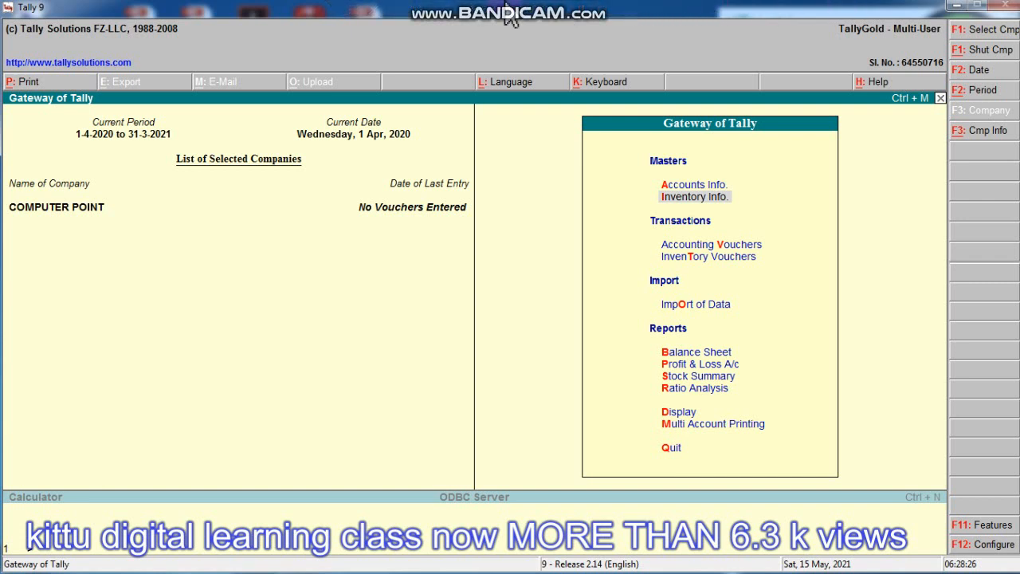
{"action": "mouse_move", "coordinate": [494, 13]}
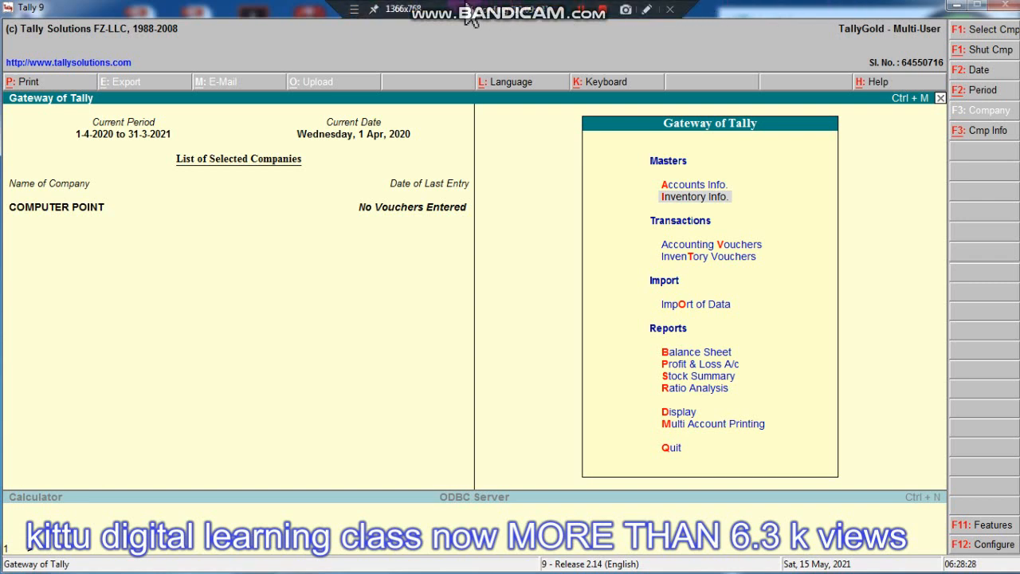